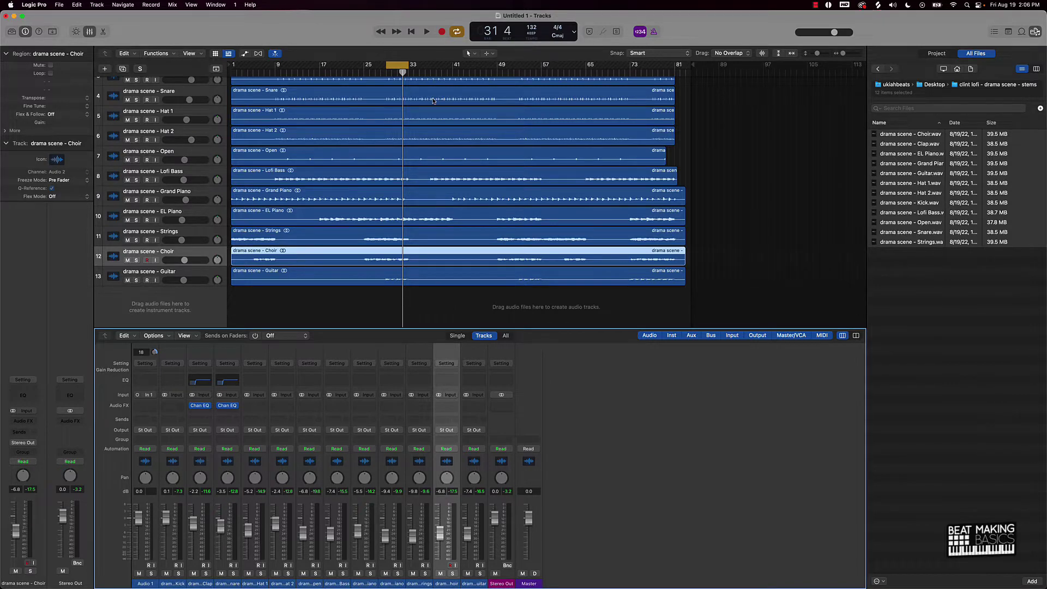
key(z)
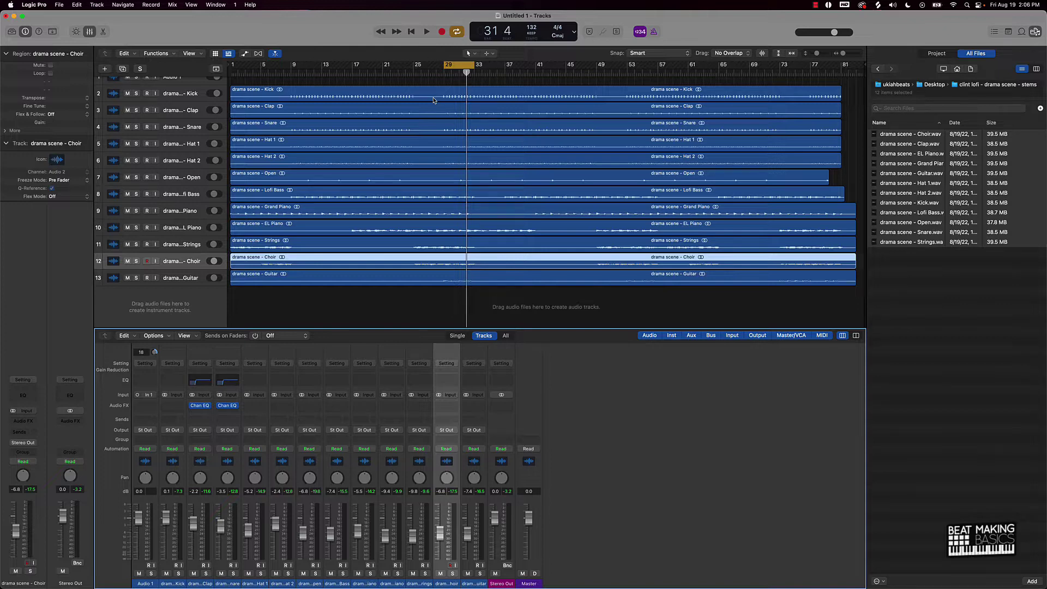
click(431, 290)
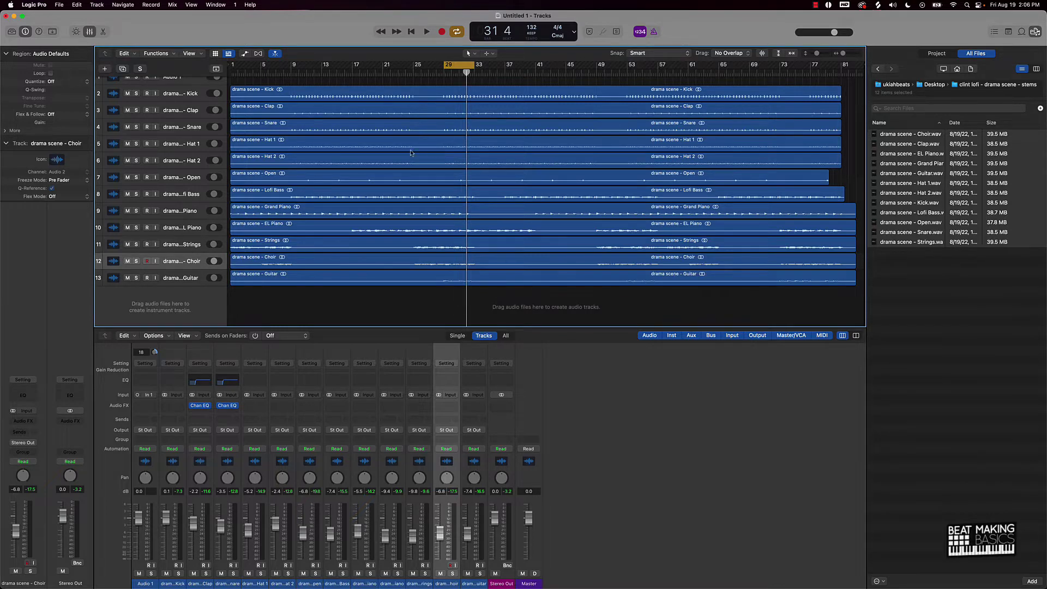
click(191, 286)
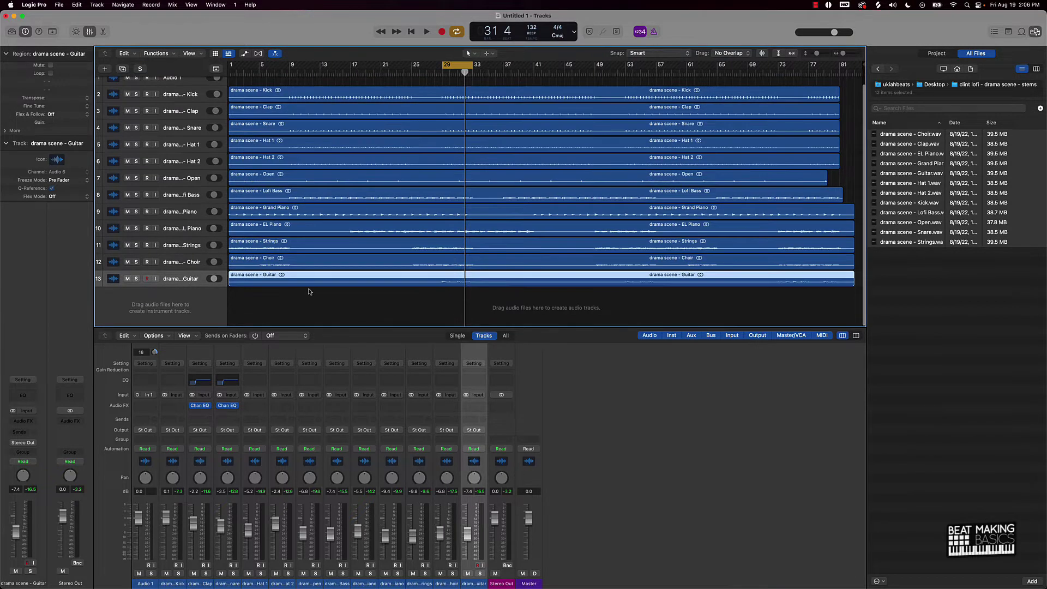
scroll(308, 292, down, 1)
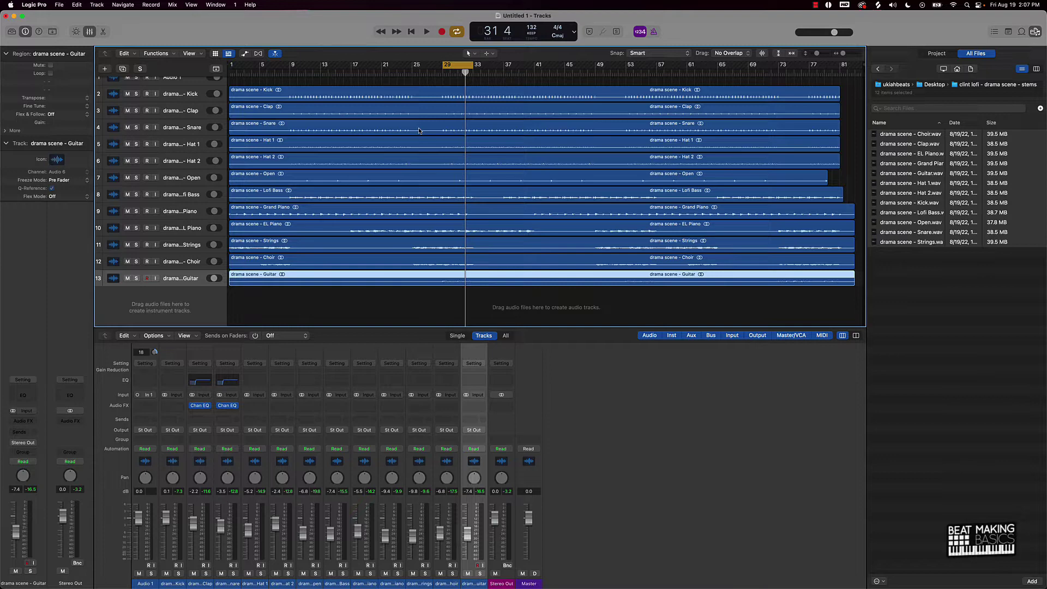
click(446, 308)
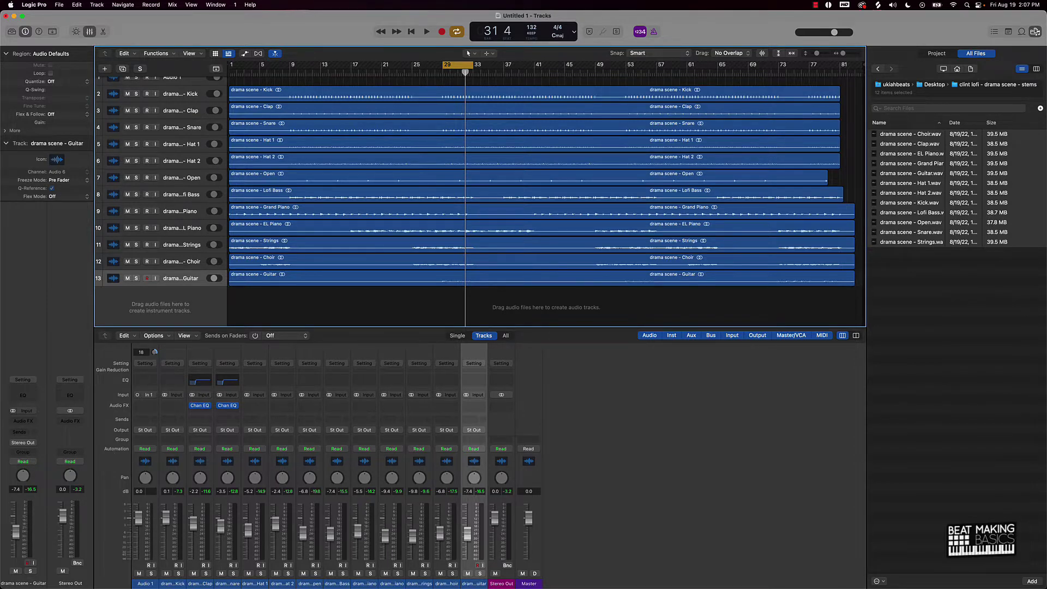
Open the recent project "clint lofi - drama scene2" without closing the current project
click(58, 5)
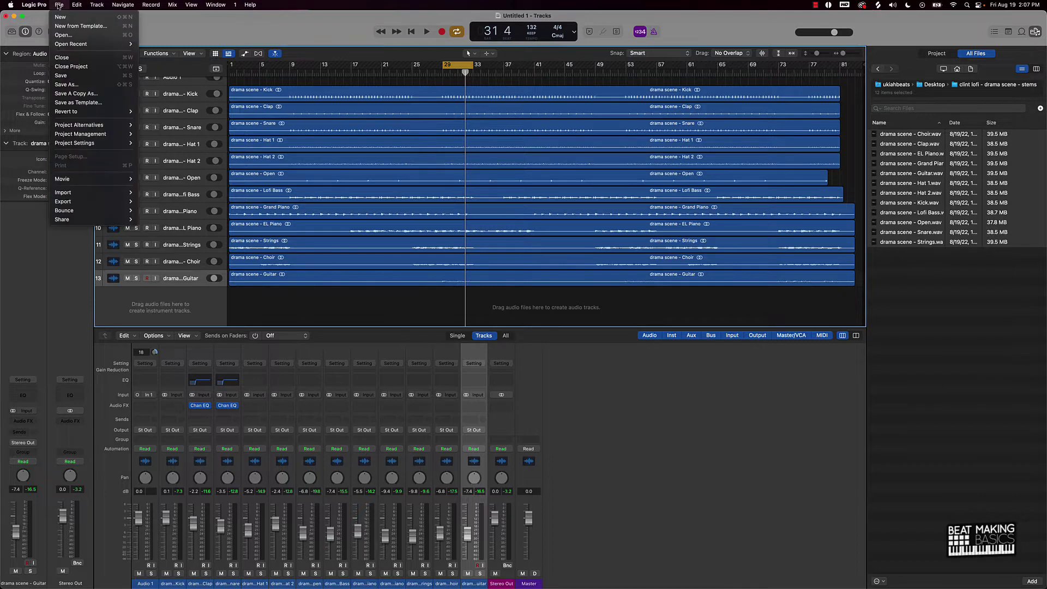
mouse_move(76, 44)
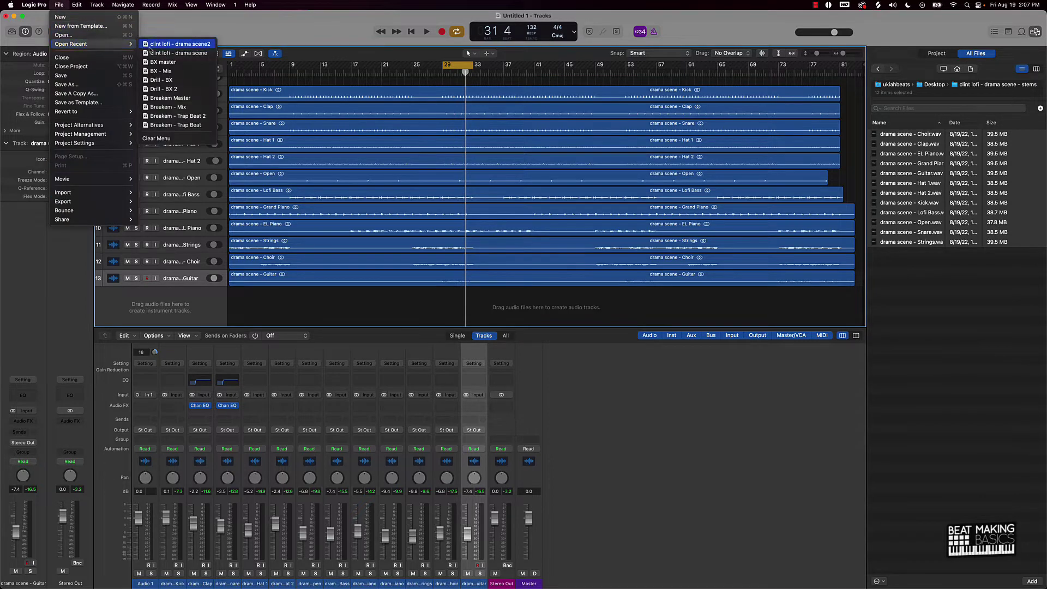
click(183, 44)
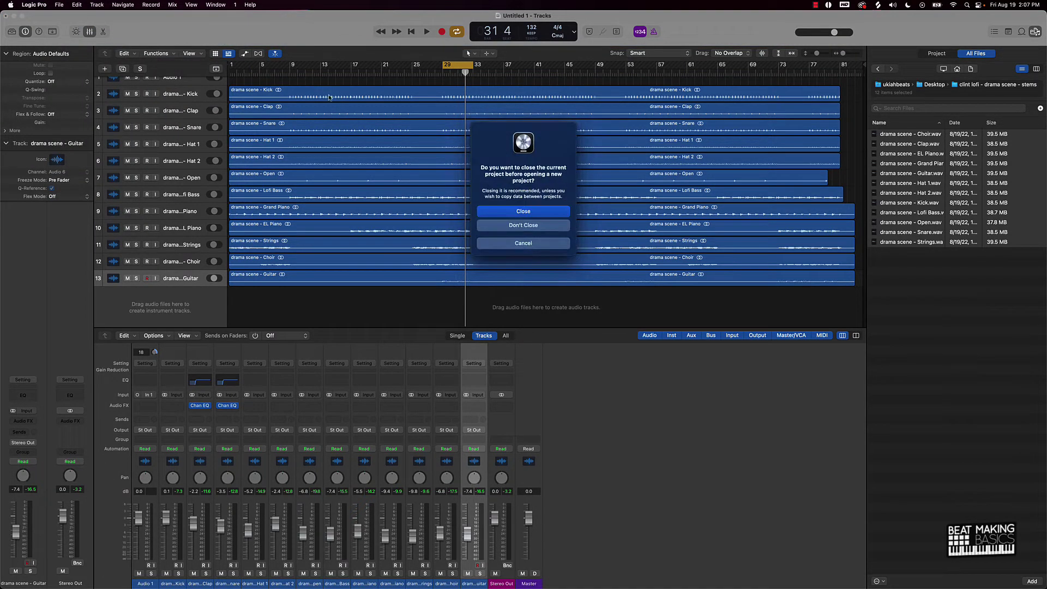
click(514, 226)
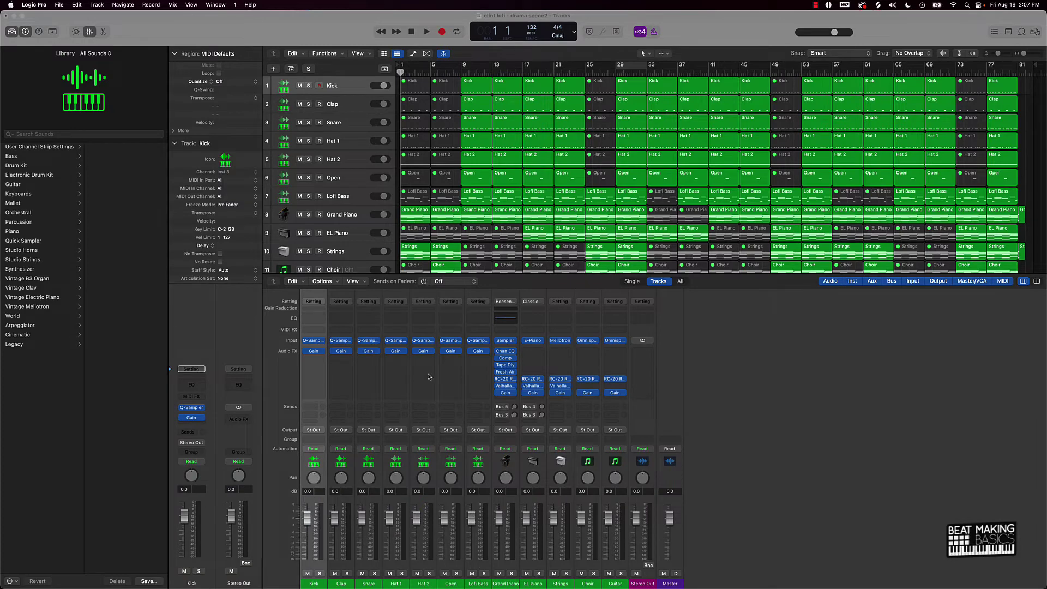
Examine the plug-in chain on the Grand Piano channel and the arrangement of all tracks down to Guitar
click(509, 567)
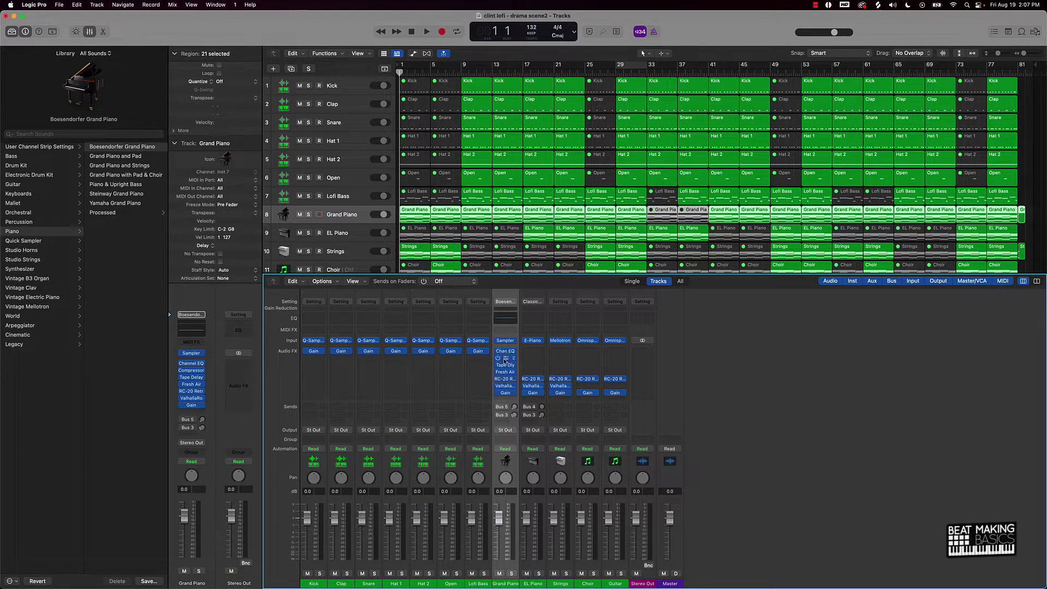
mouse_move(507, 367)
scroll(445, 244, down, 3)
click(445, 243)
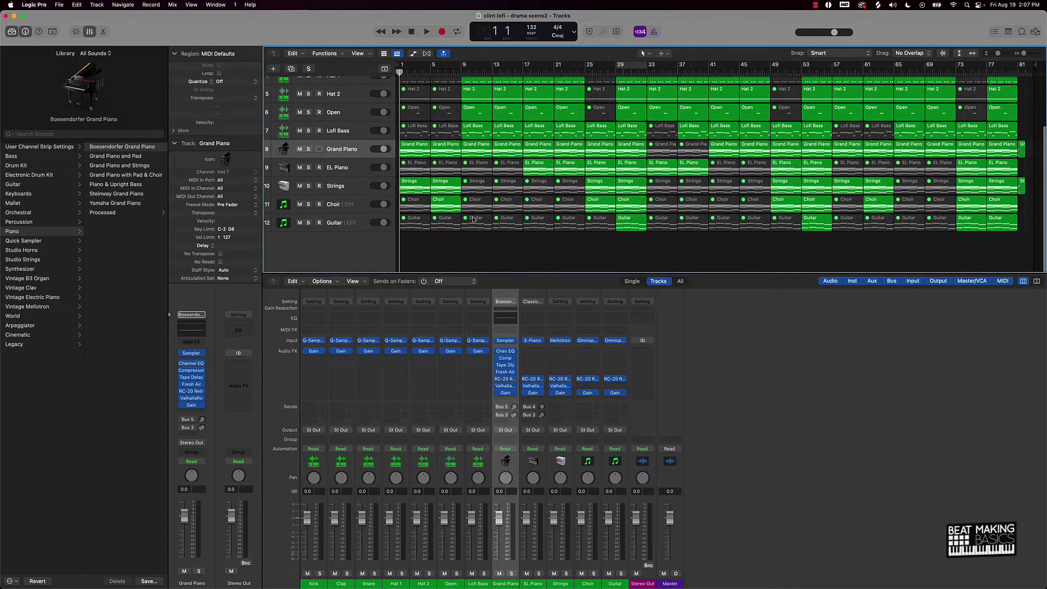
scroll(446, 243, up, 3)
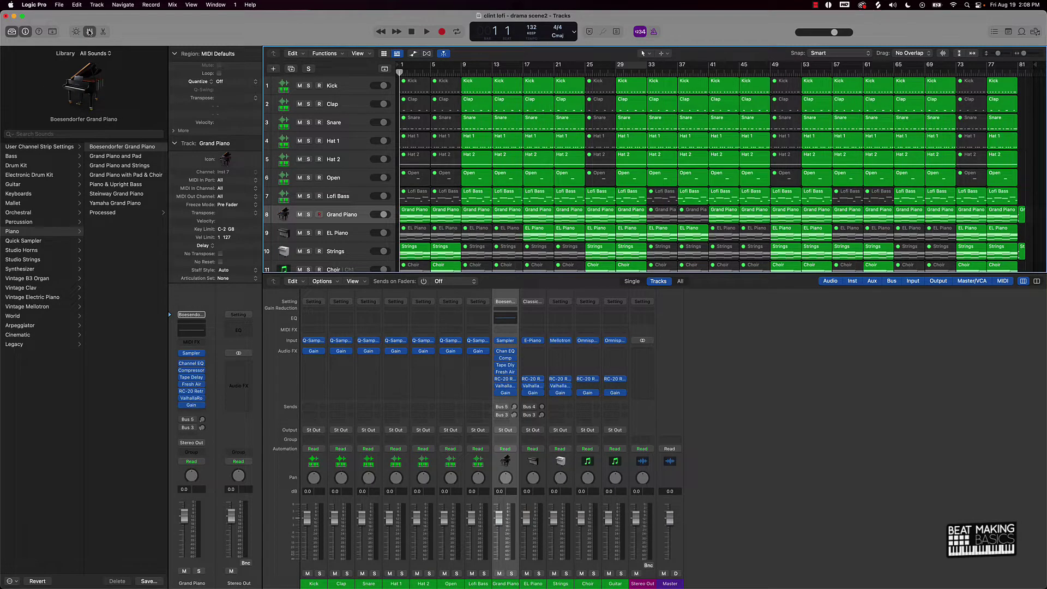
click(89, 31)
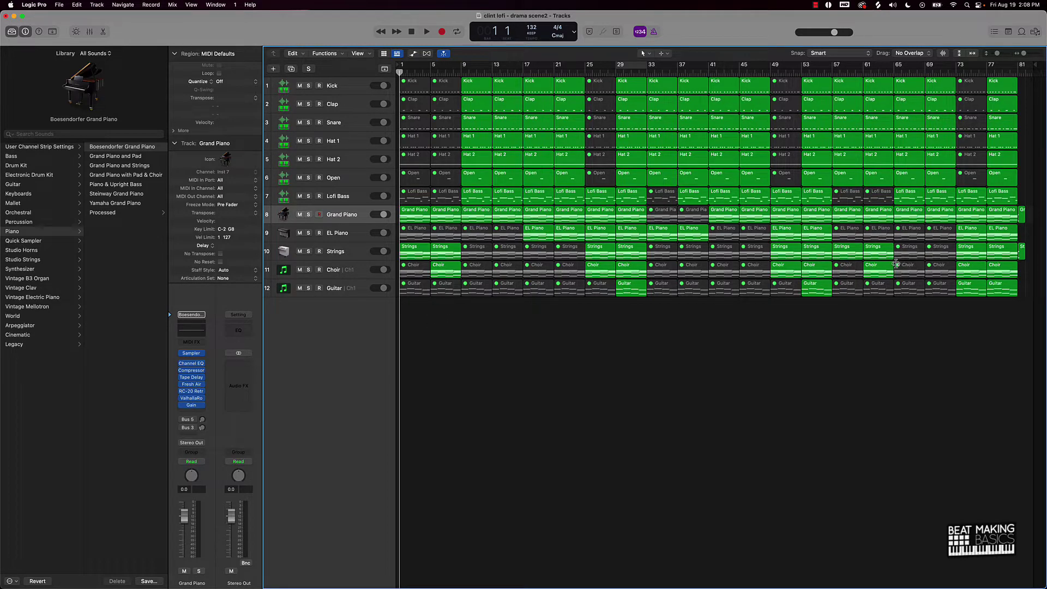
key(super+shift+s)
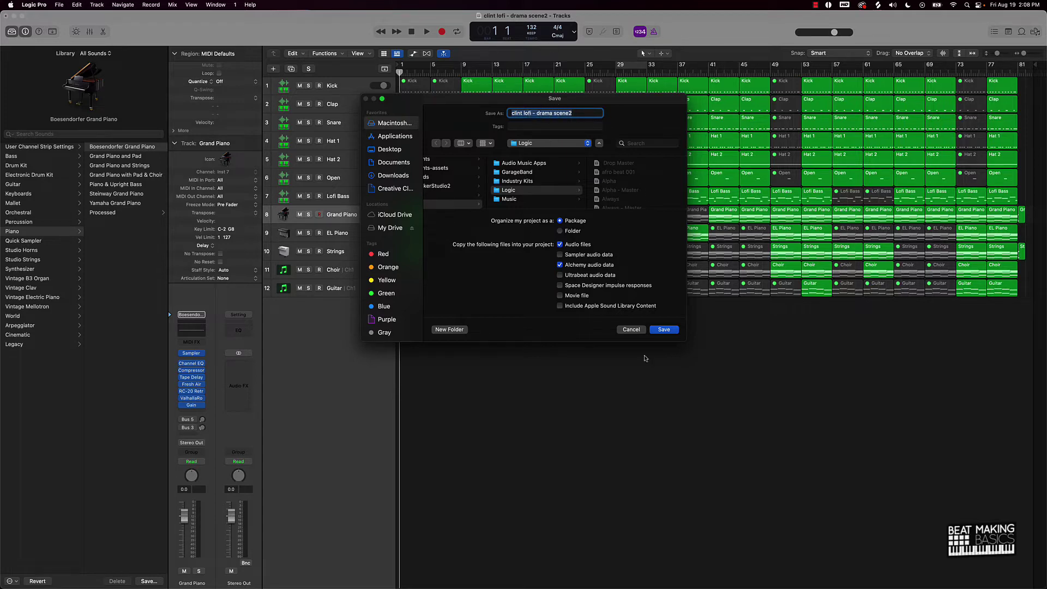
click(636, 331)
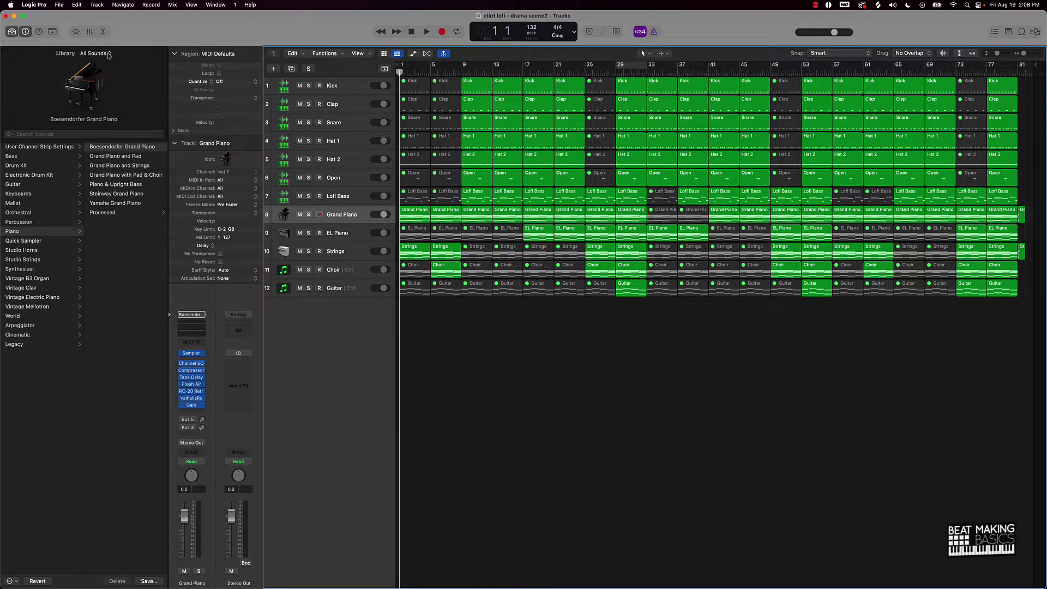
click(90, 31)
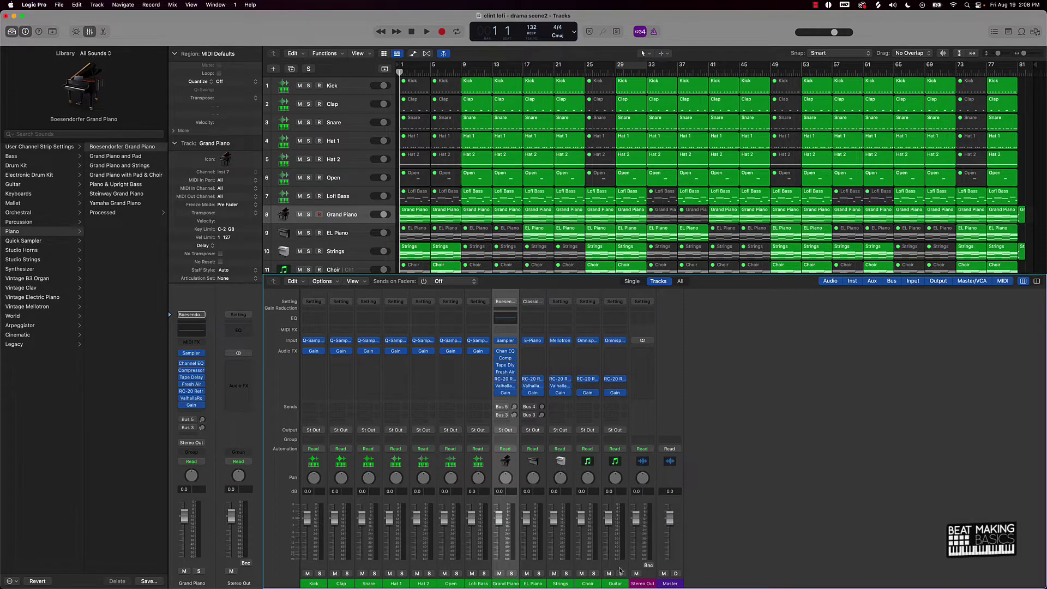
Lower the Clap, Snare, Hat 2, Open, Lofi Bass, Grand Piano, EL Piano and Strings faders to varied levels between about -2.5 and -5.1 dB
click(608, 569)
drag(608, 569, 299, 561)
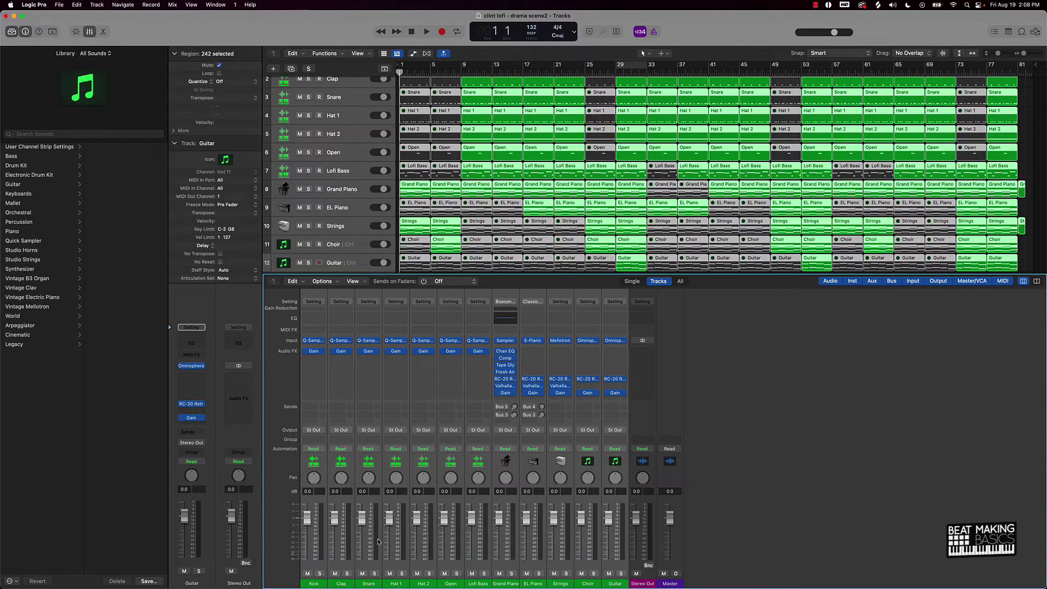
click(370, 562)
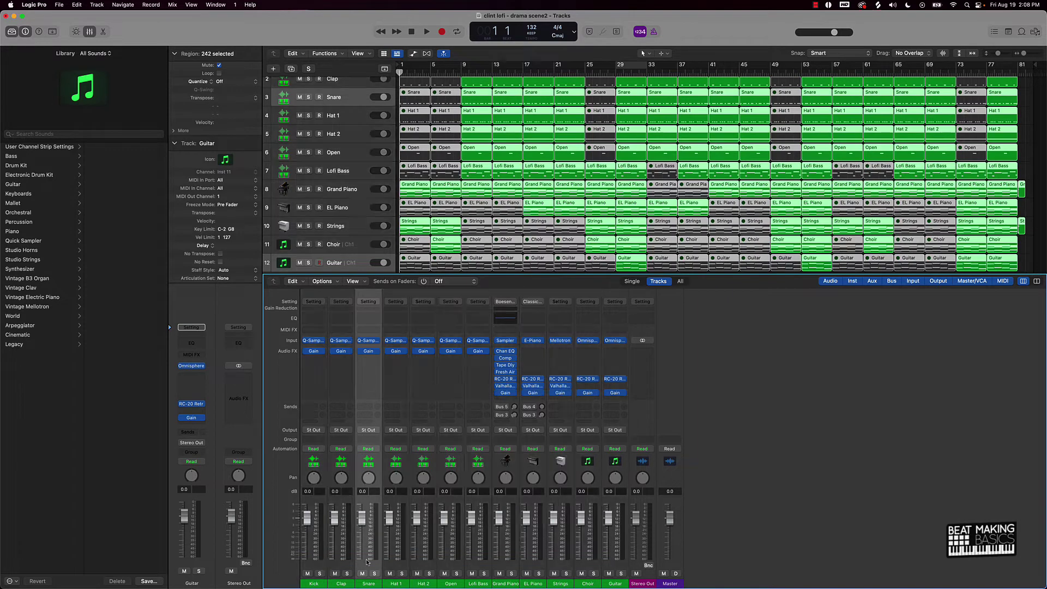
drag(361, 518, 341, 526)
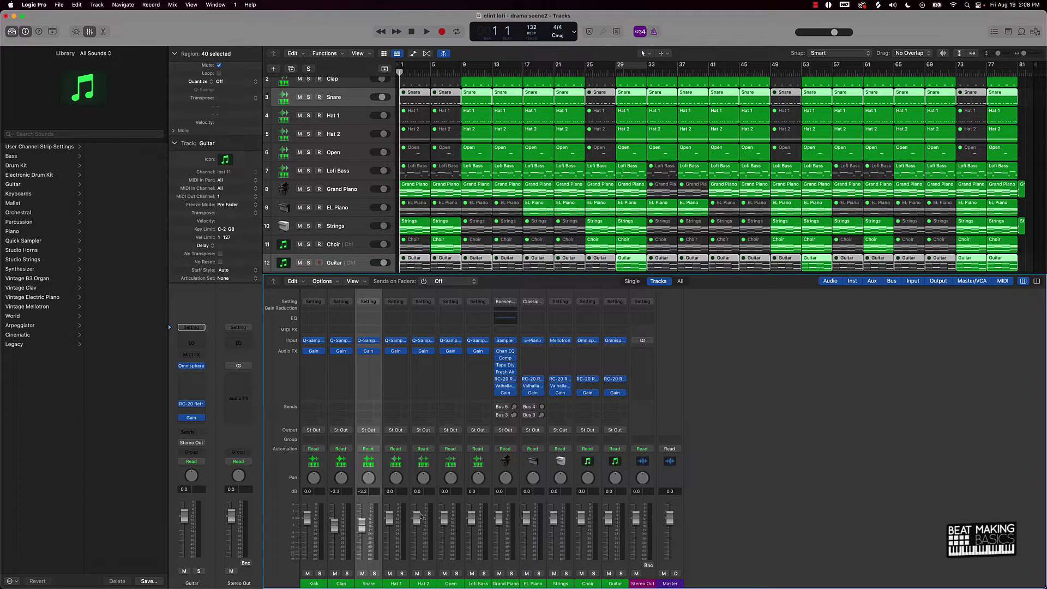
drag(418, 516, 554, 524)
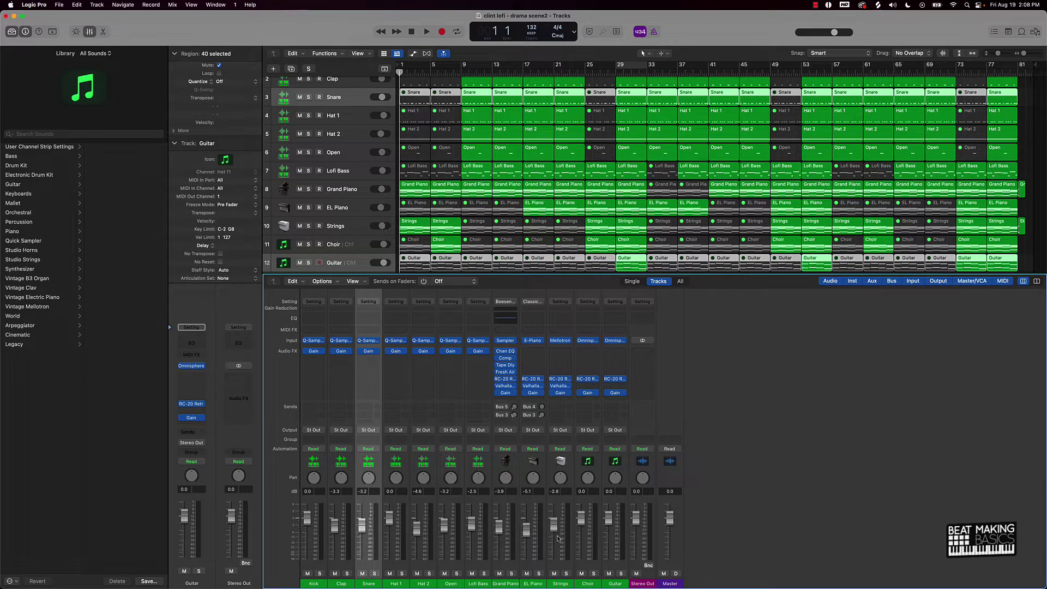
Select all channel strips from Guitar to Kick and reset their volume faders to 0.0 dB together
drag(622, 569, 276, 557)
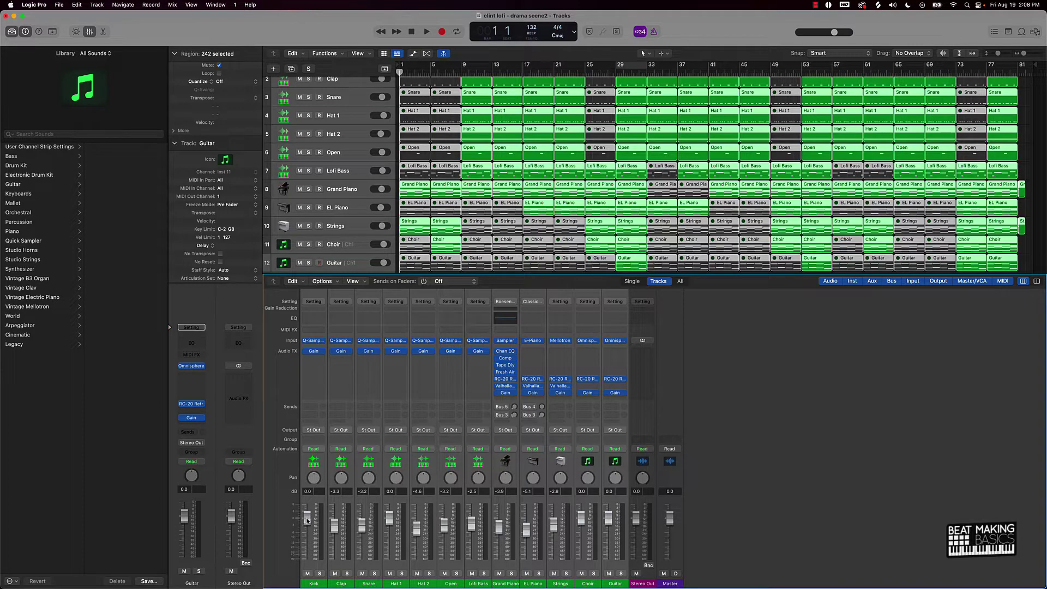
alt+click(307, 517)
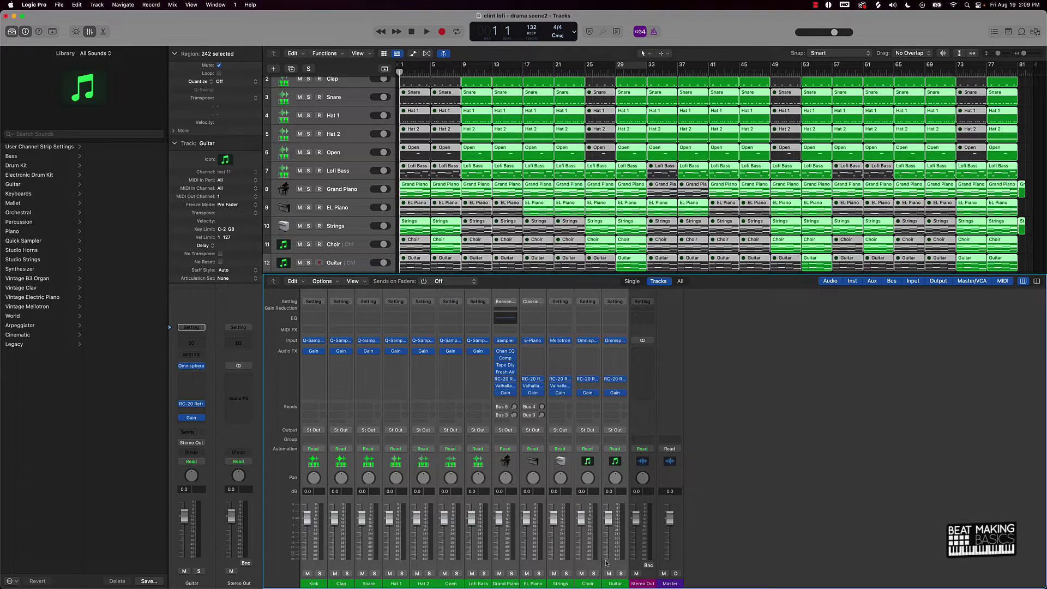
click(310, 463)
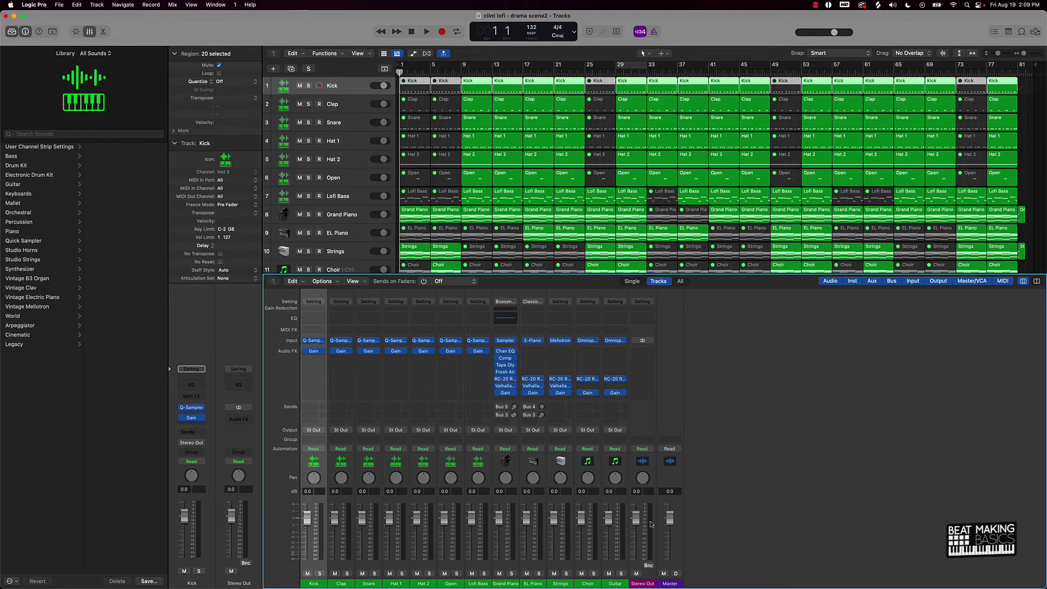
click(625, 570)
shift+click(328, 548)
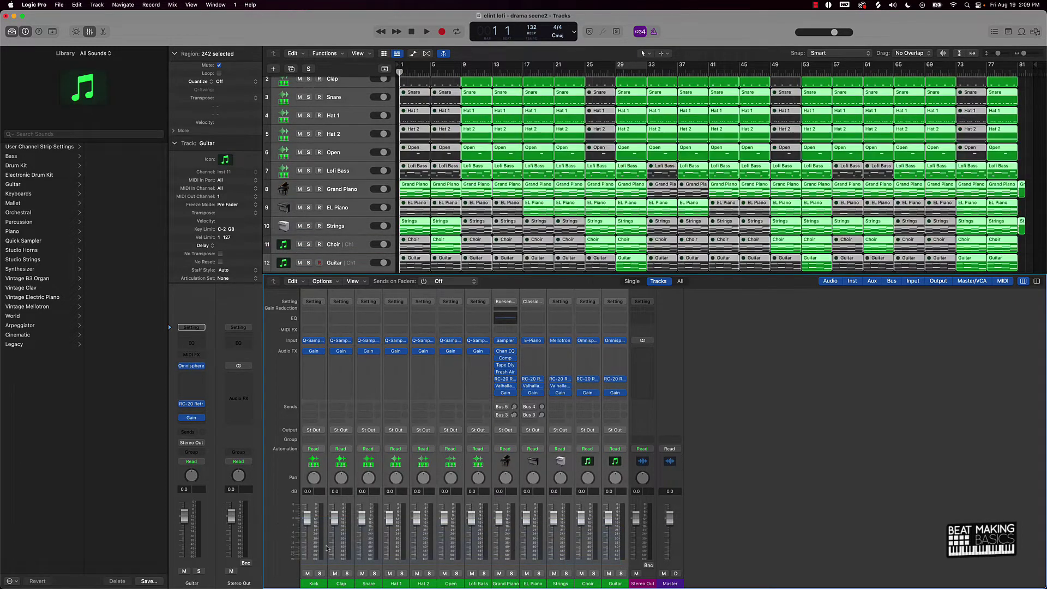
Insert a second Gain plug-in on the Kick channel and bypass it
mouse_move(315, 355)
click(306, 469)
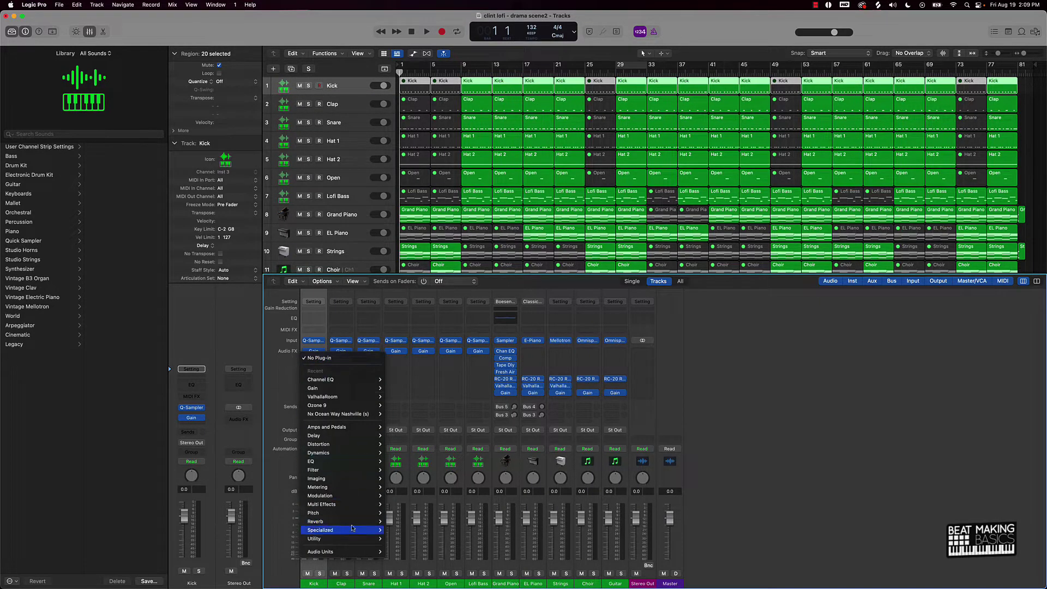
mouse_move(354, 541)
mouse_move(411, 548)
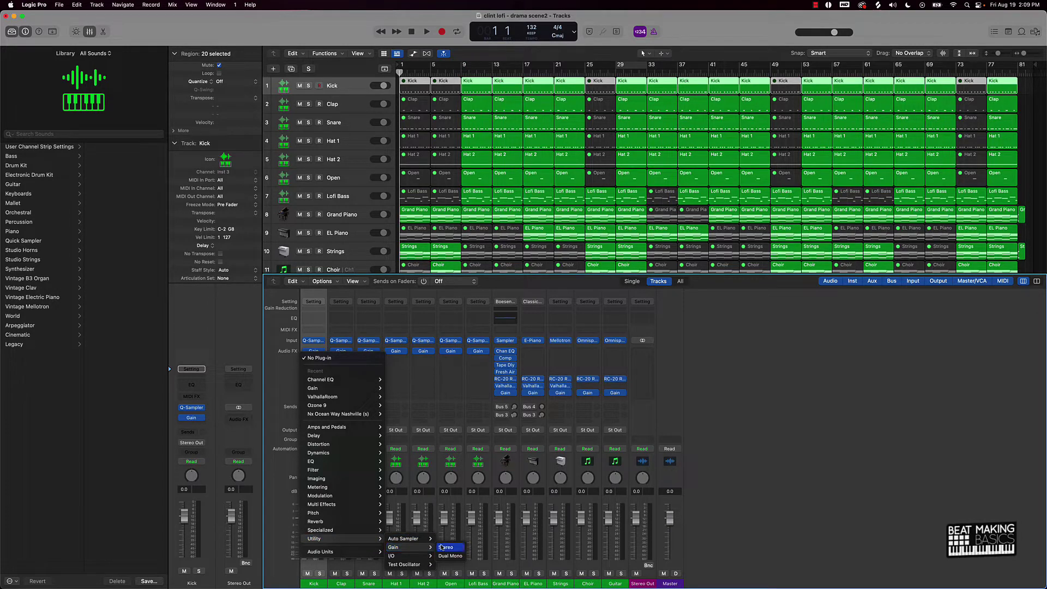
click(327, 388)
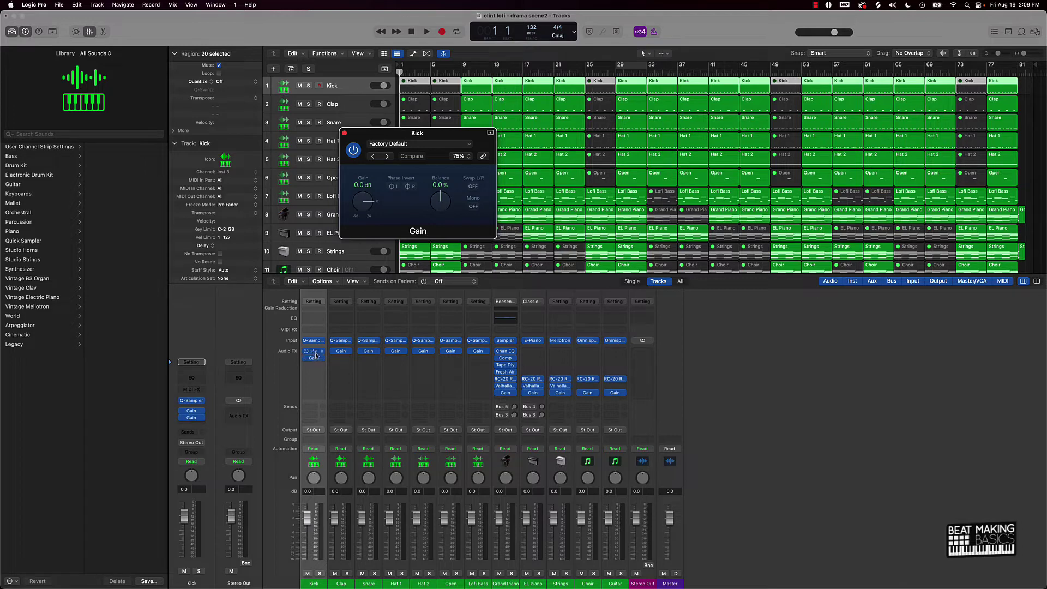
Solo the Kick channel and play it back with the cycle region over bars 29 to 33 enabled
click(320, 573)
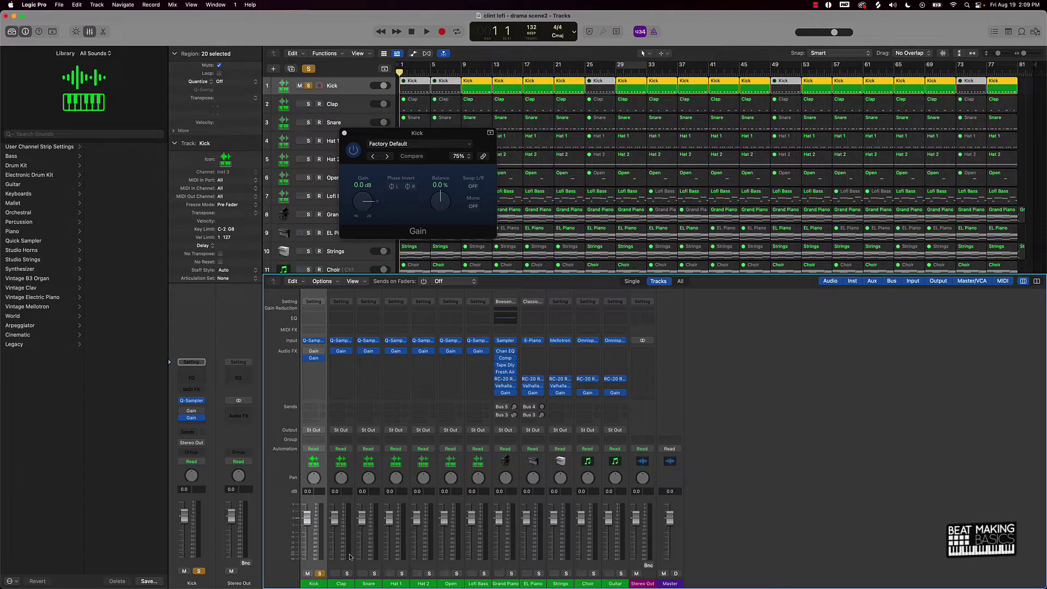
click(630, 63)
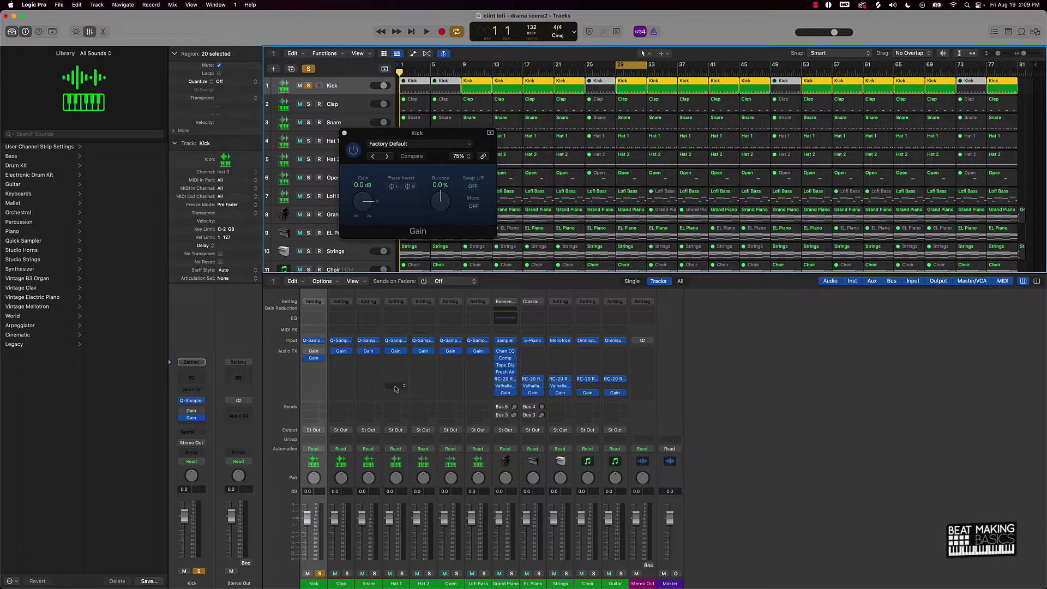
key(space)
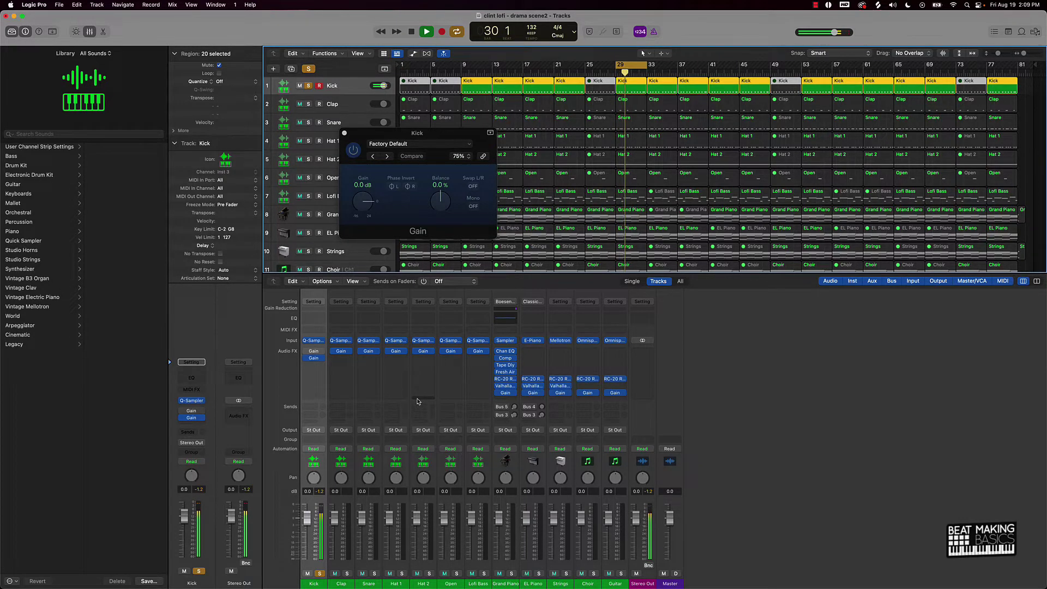
key(space)
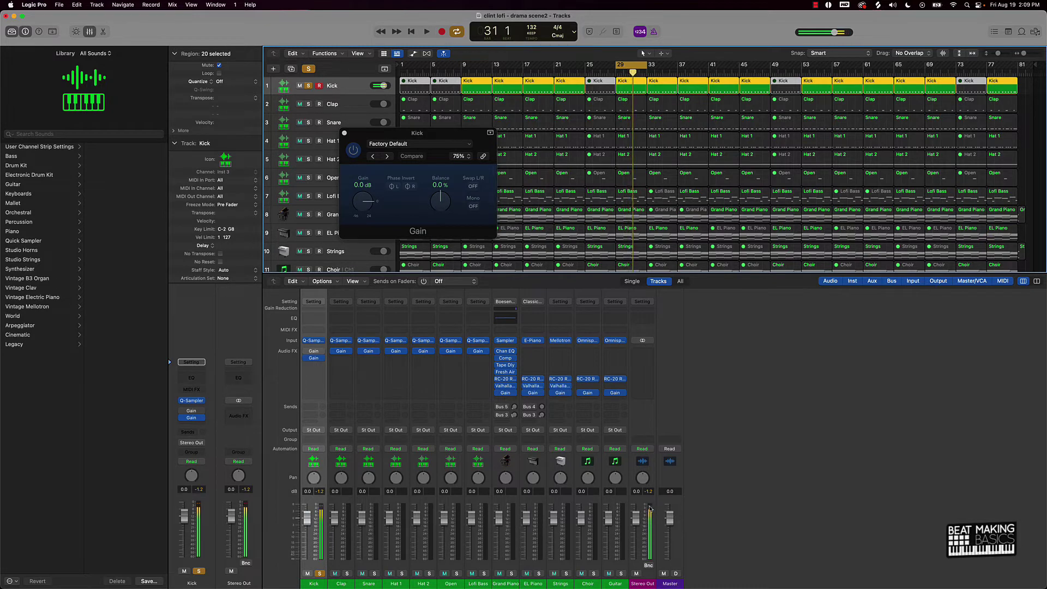
Insert a Level Meter plug-in on the Stereo Out channel and play the soloed Kick to check its peak level
click(636, 352)
mouse_move(674, 480)
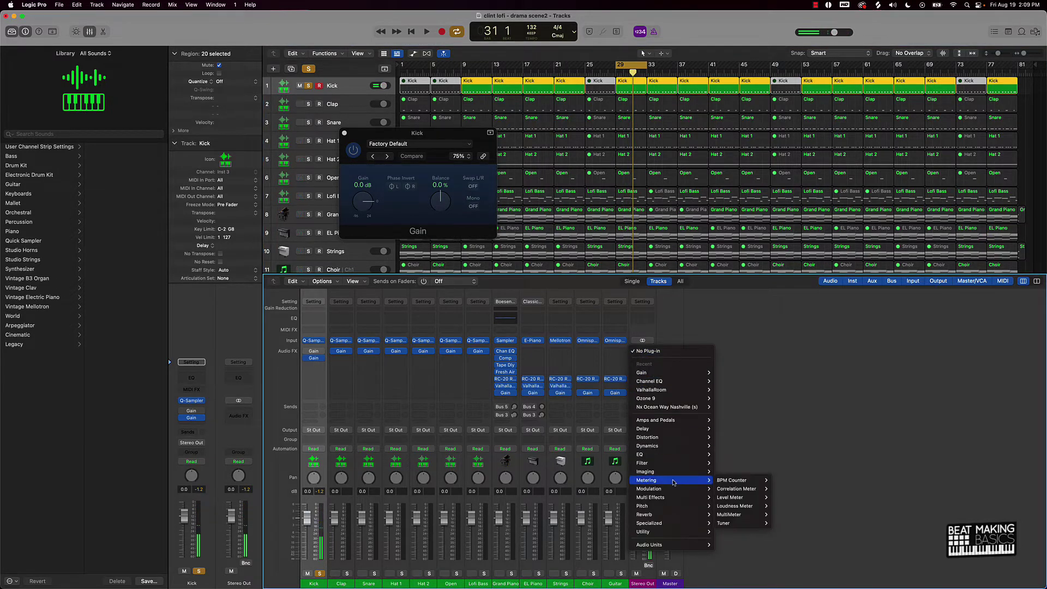
click(737, 497)
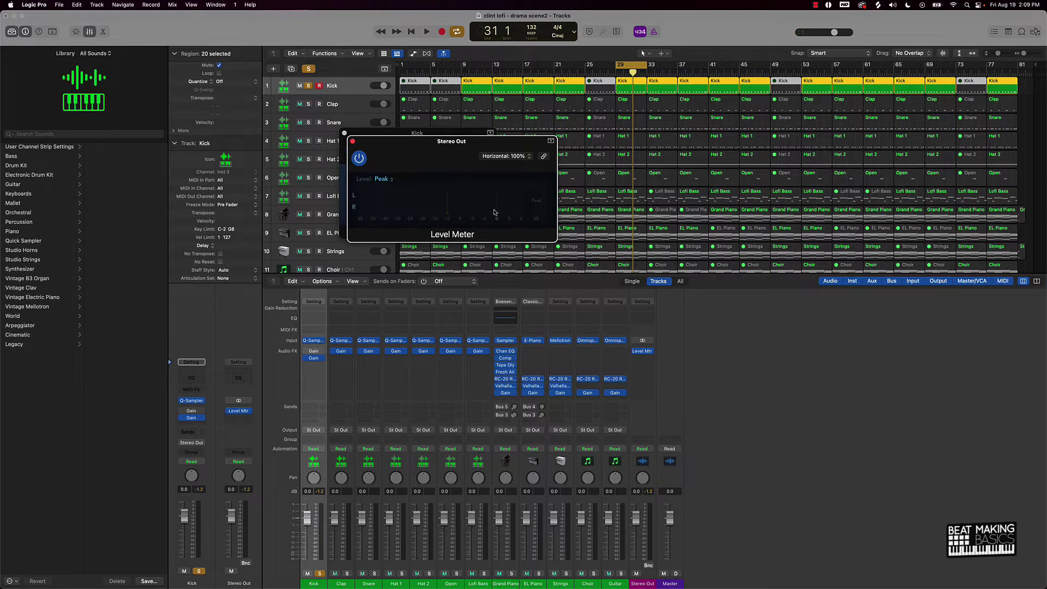
key(space)
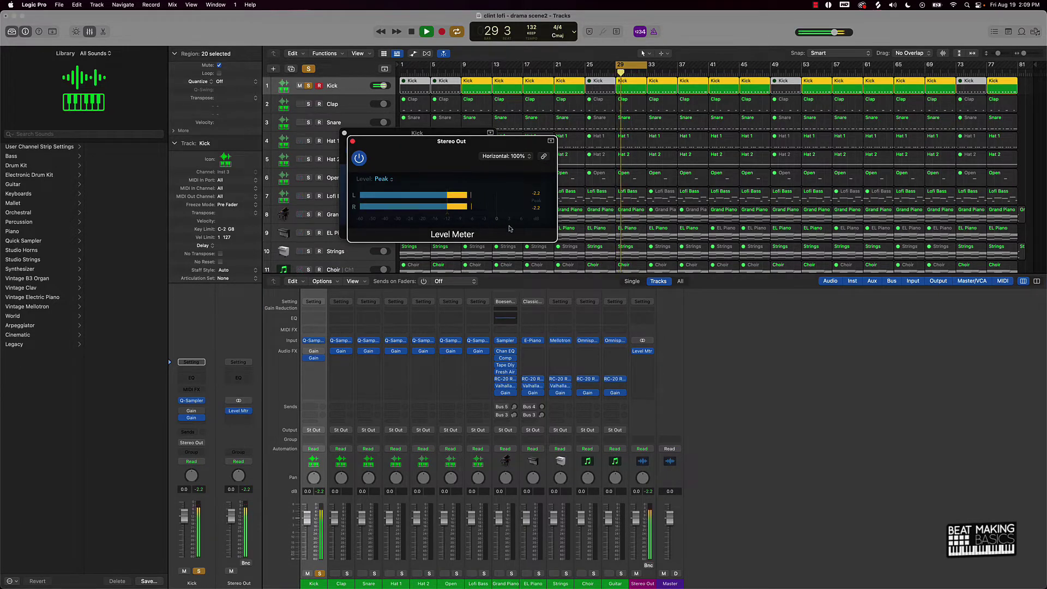
key(space)
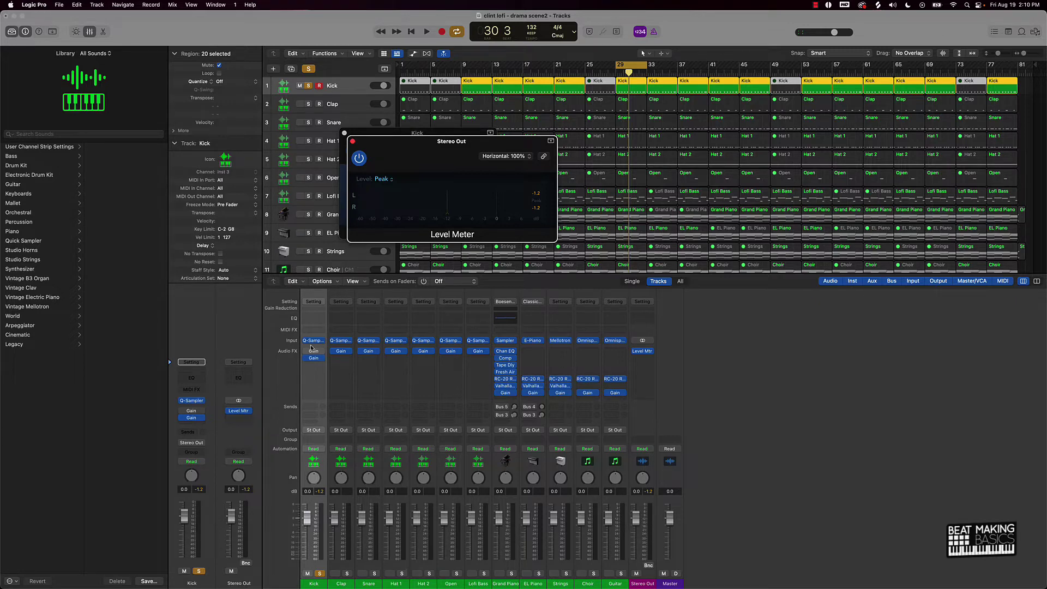
Set the Kick channel's second Gain plug-in to -8.2 dB and play the soloed Kick to check its level
mouse_move(316, 359)
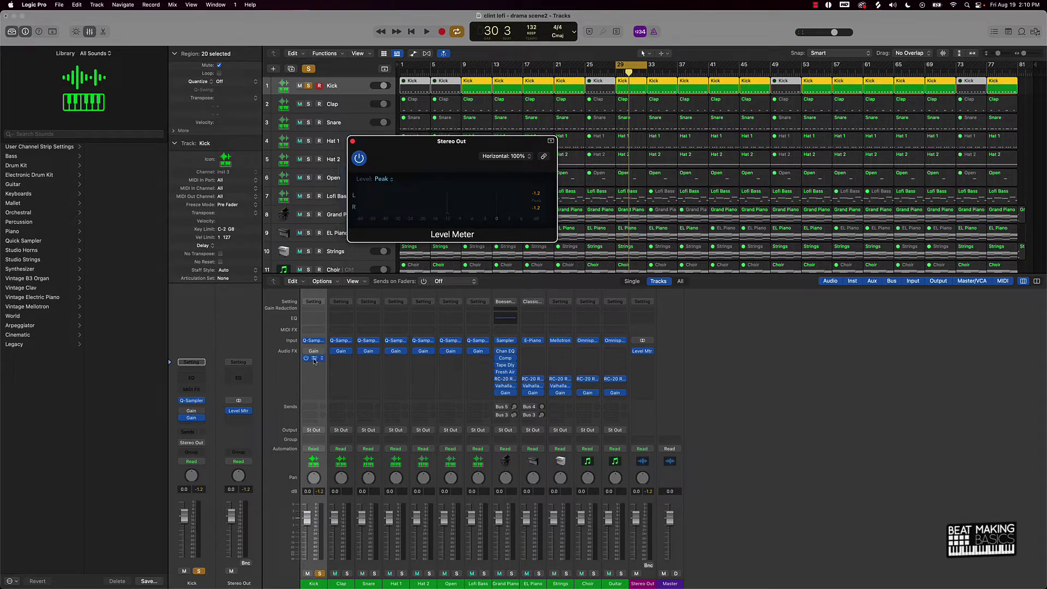
click(313, 358)
drag(366, 205, 365, 207)
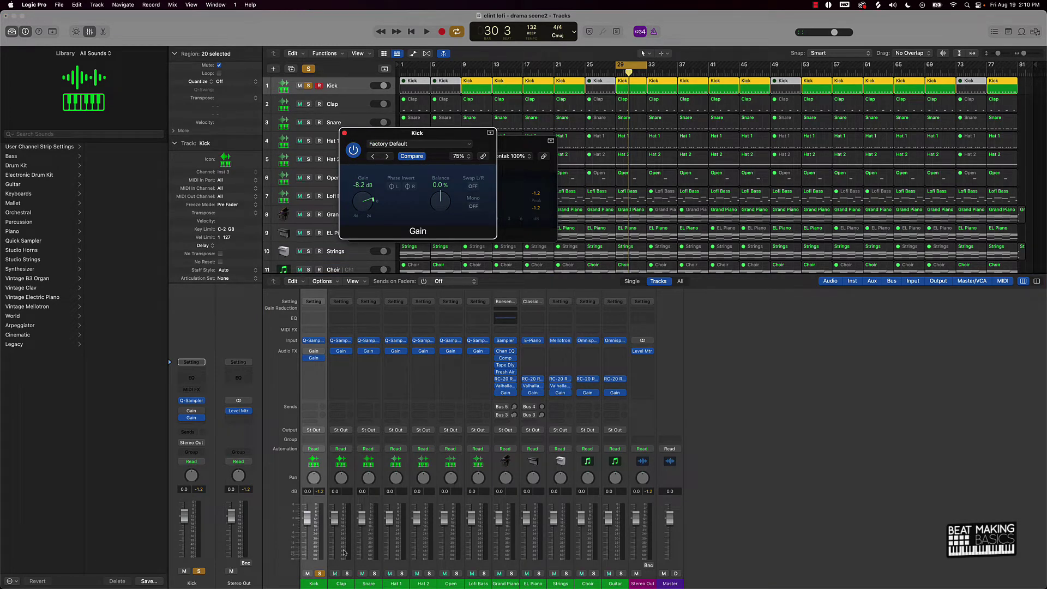
key(space)
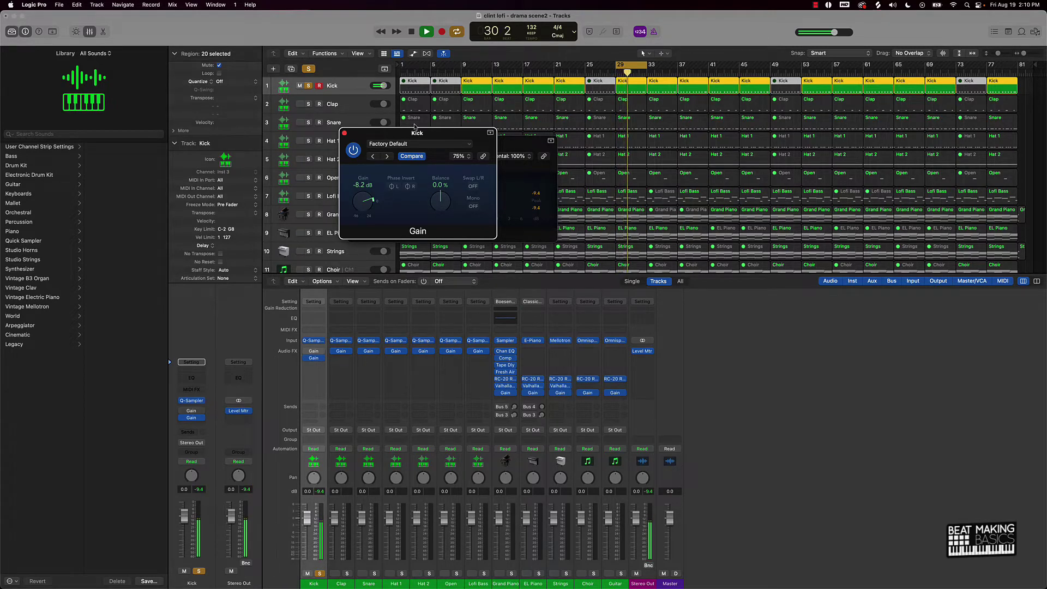
drag(442, 164, 358, 164)
key(space)
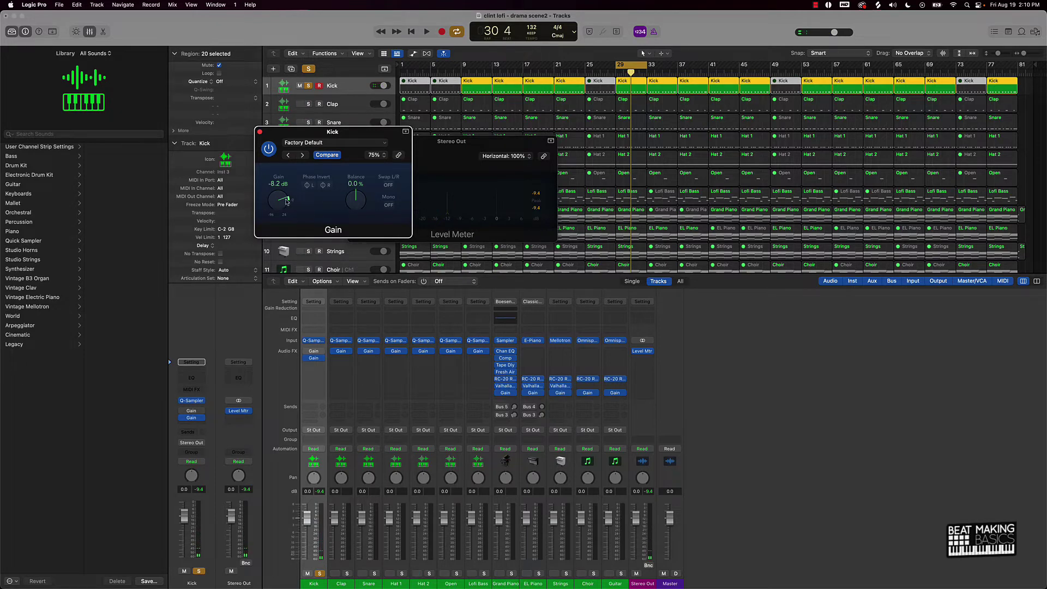
Set the Kick's second Gain plug-in to -5.5 dB while checking playback, and reset the Level Meter's peak reading
drag(289, 202, 287, 199)
key(space)
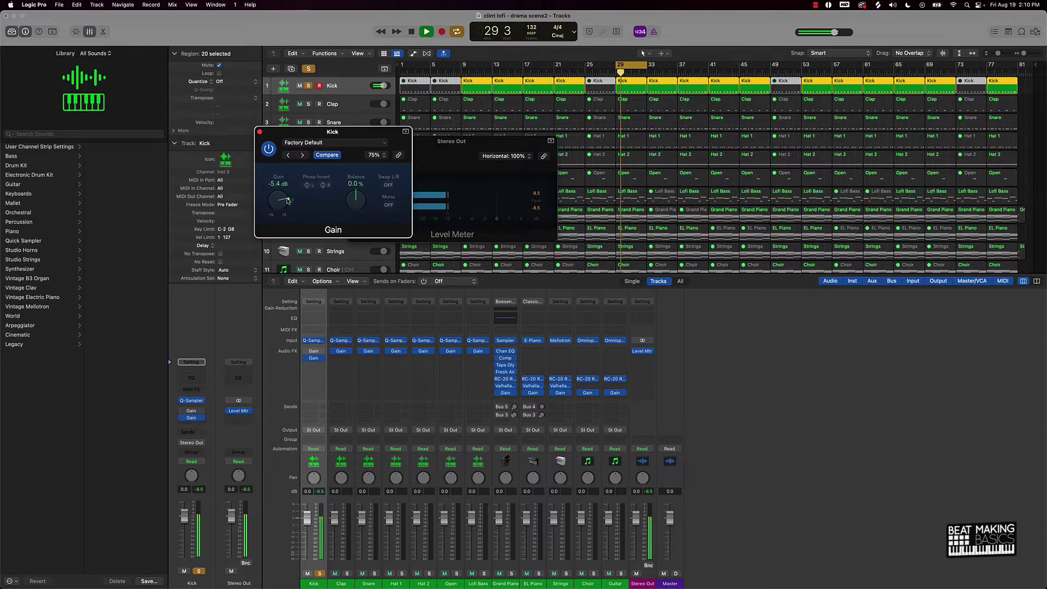
drag(287, 200, 288, 202)
key(space)
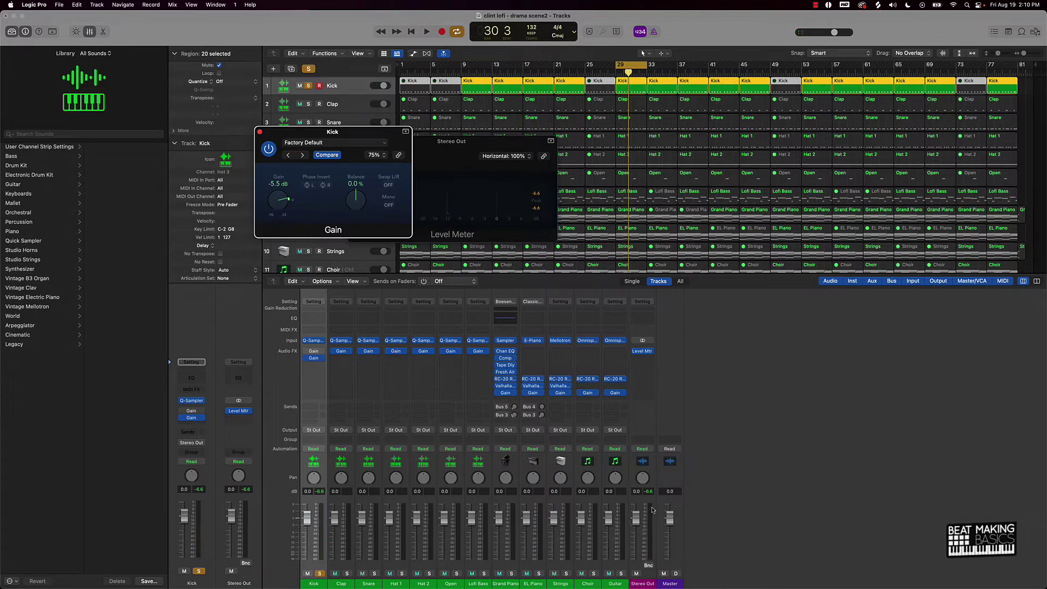
click(541, 192)
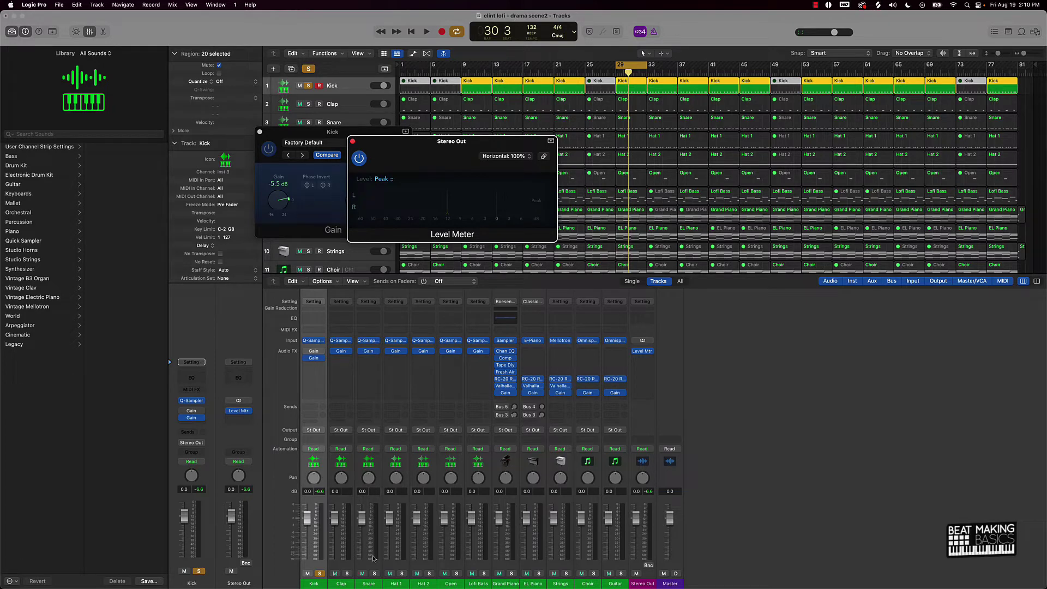
Remove the second Gain plug-in from the Kick channel and turn its original Gain plug-in back on
click(306, 358)
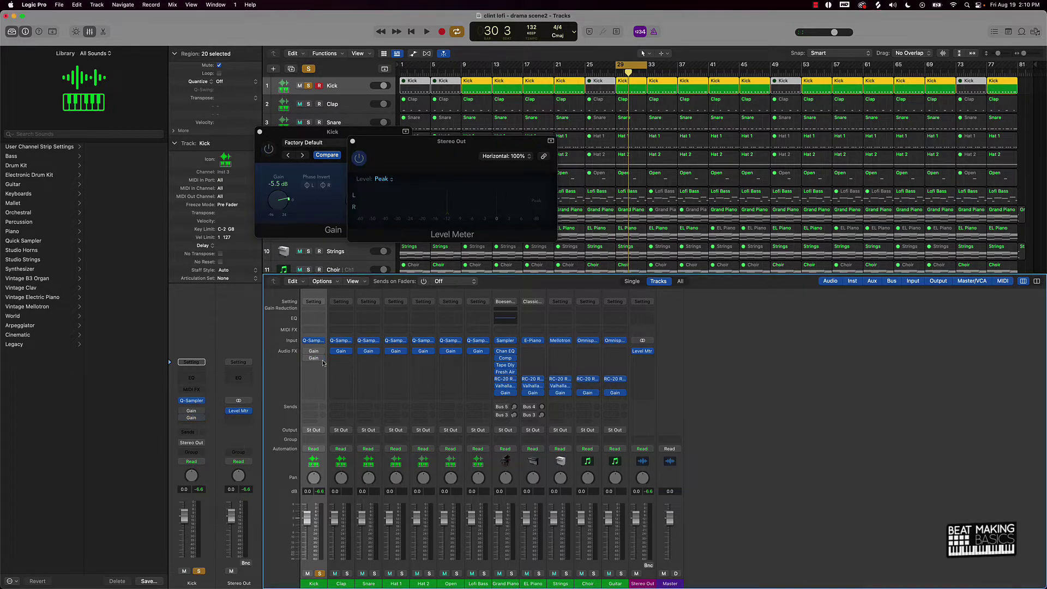
click(322, 359)
click(335, 367)
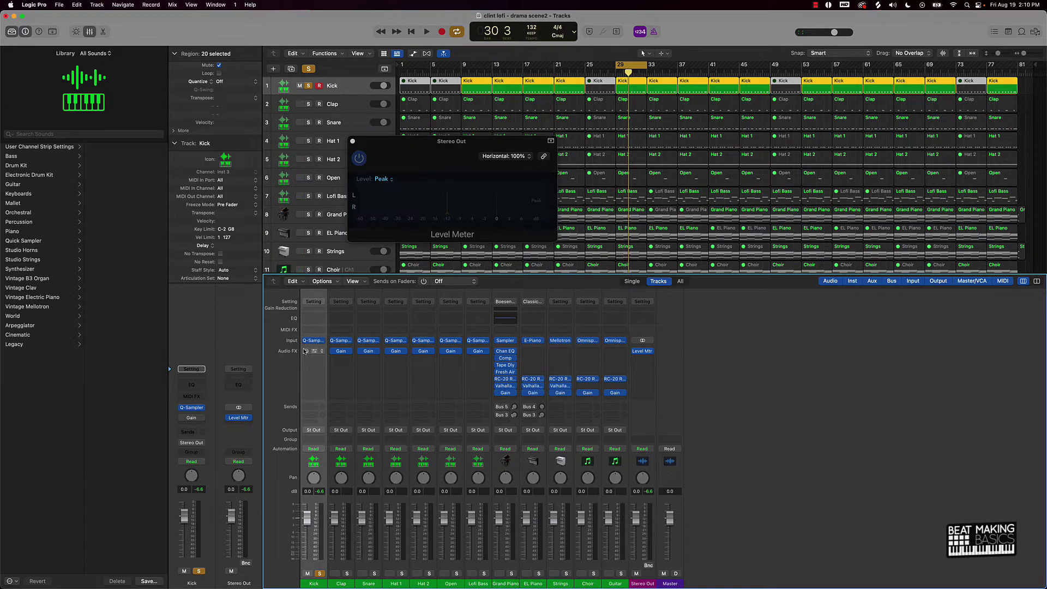
Solo all channels from Clap to Guitar along with the Kick and play the full mix to check the Stereo Out level
click(347, 573)
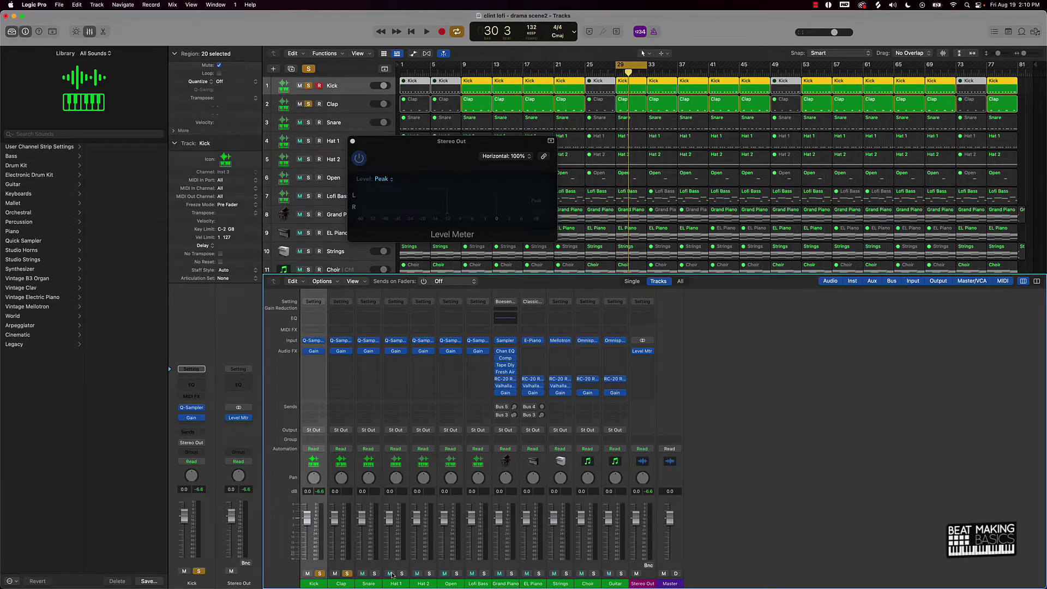
click(375, 573)
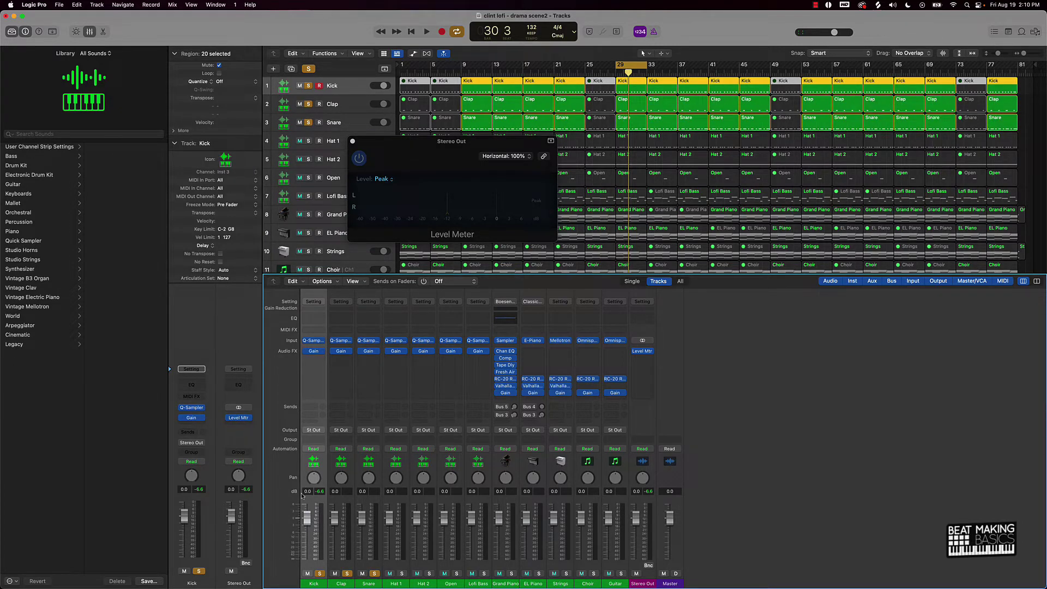
click(346, 569)
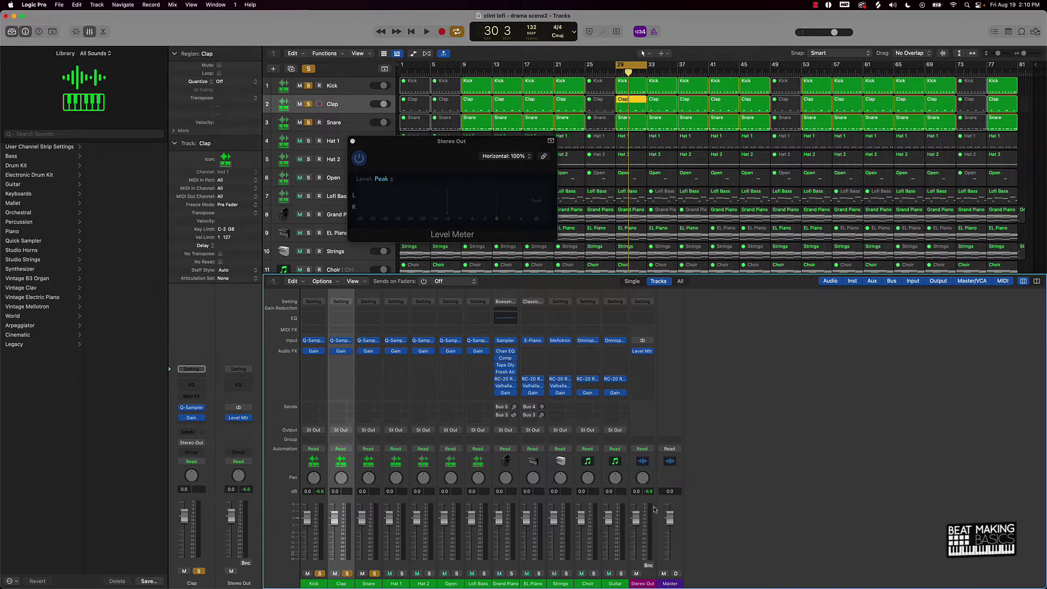
drag(397, 583, 627, 578)
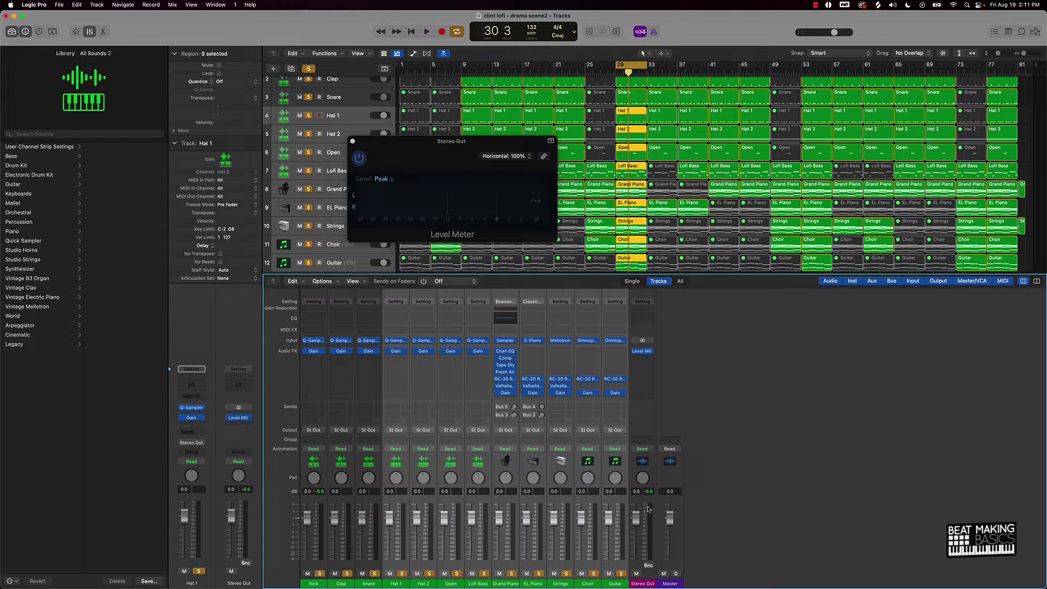
key(space)
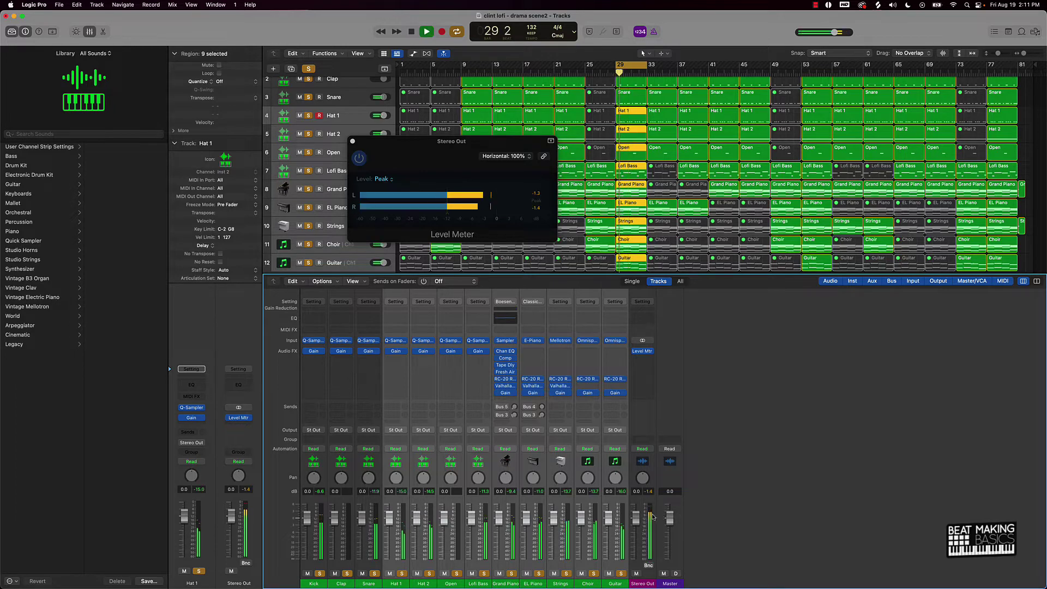
key(space)
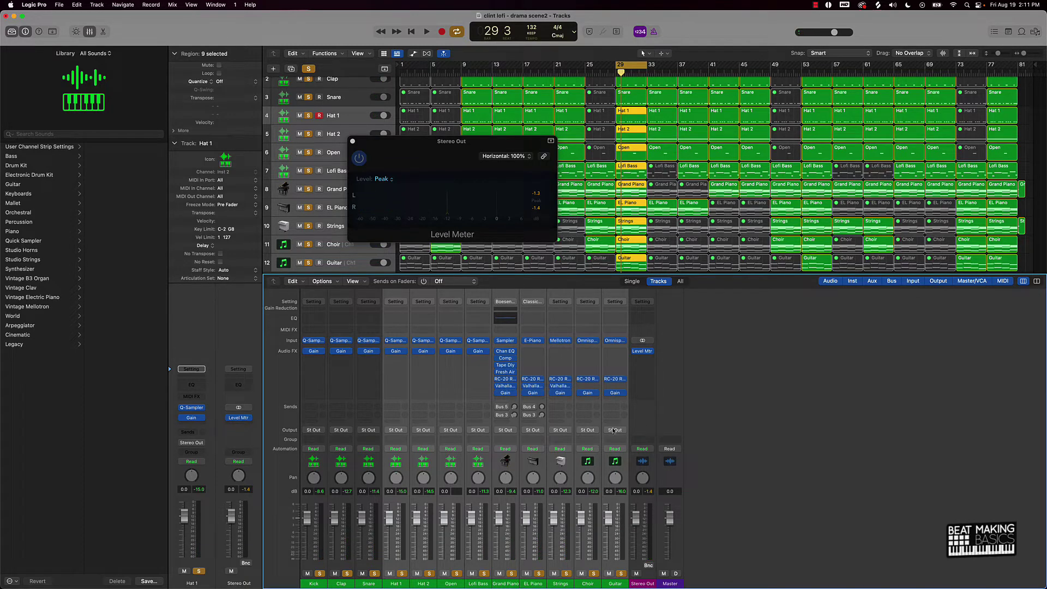
Close the Level Meter window and clear the solo on all tracks
click(352, 141)
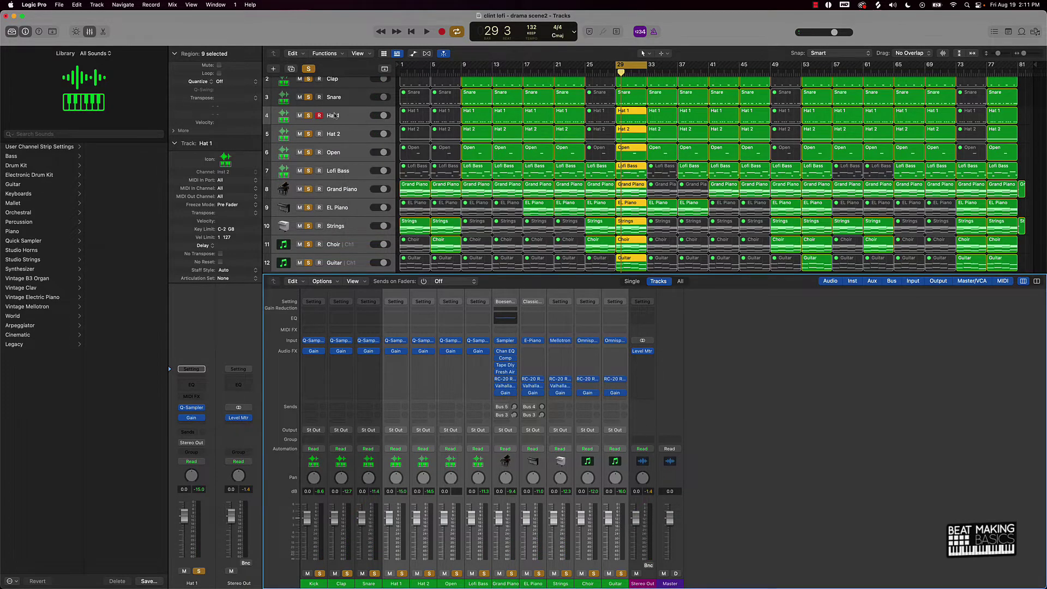
click(310, 68)
scroll(395, 184, down, 2)
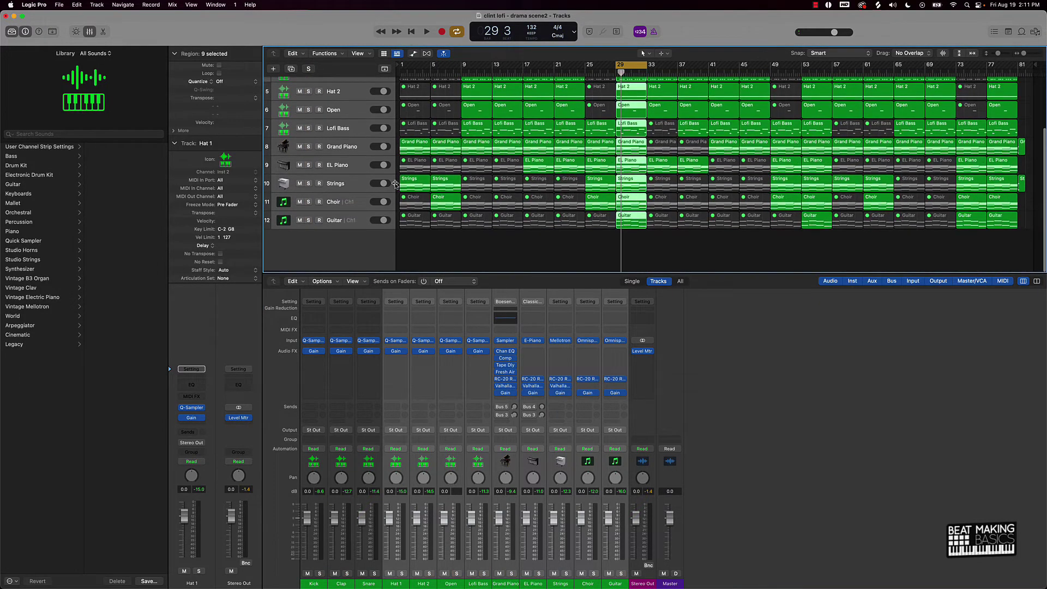
Deselect the regions, turn off cycle mode and return the playhead to the start of the project
click(462, 247)
click(628, 65)
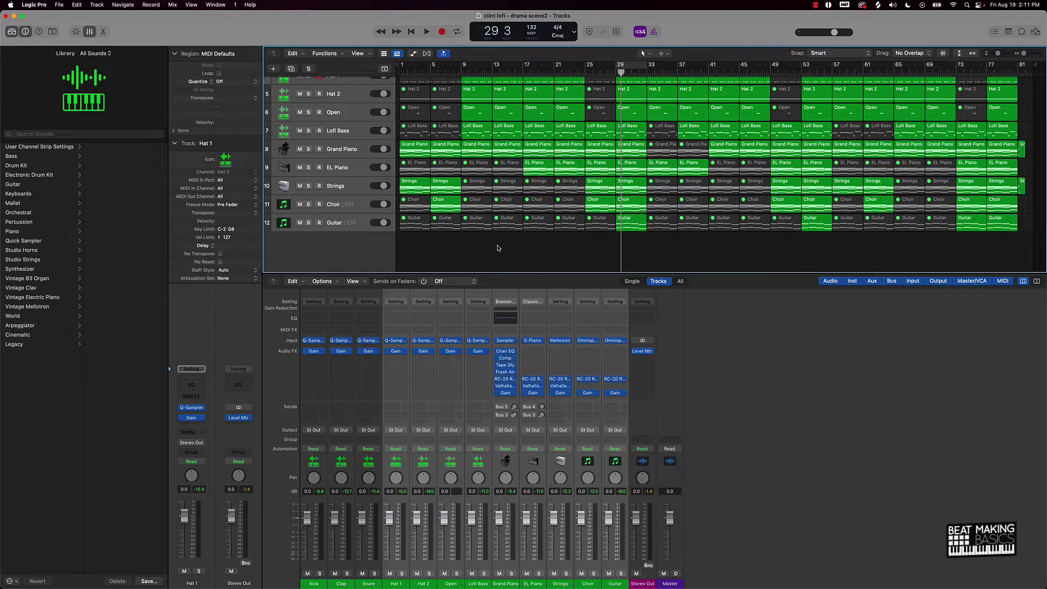
key(Return)
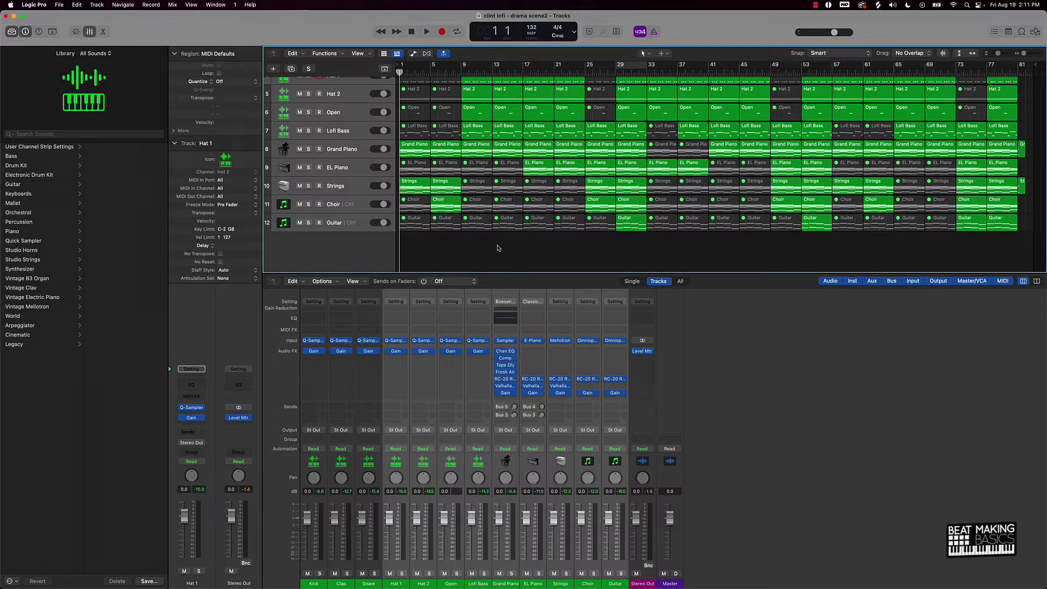
Review the destination, format, normalization and filename pattern settings for exporting all tracks as audio files, leaving without exporting
key(super+shift+e)
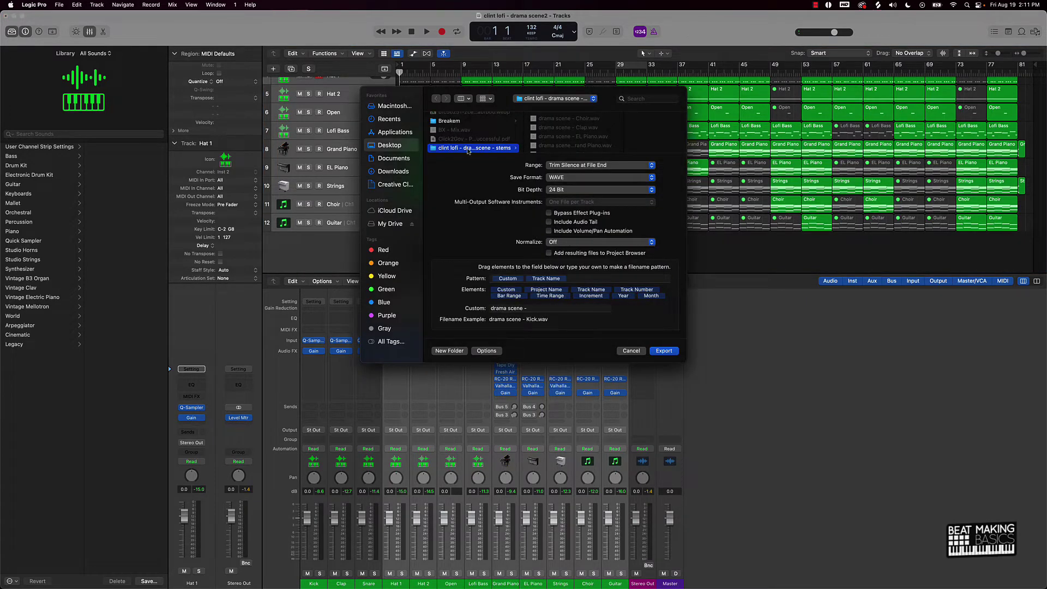
scroll(468, 150, down, 5)
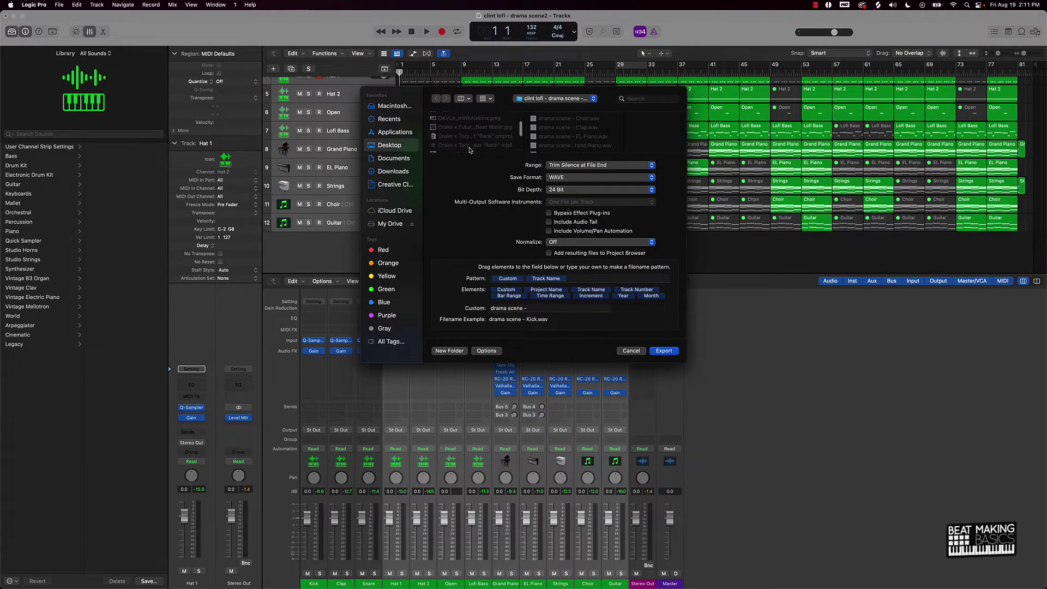
click(460, 352)
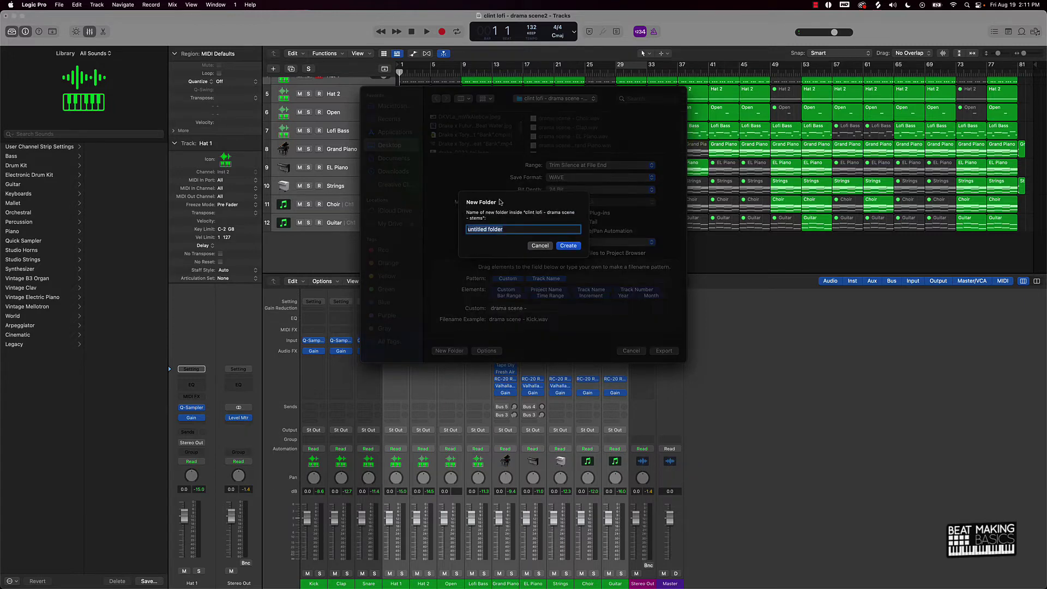
click(540, 247)
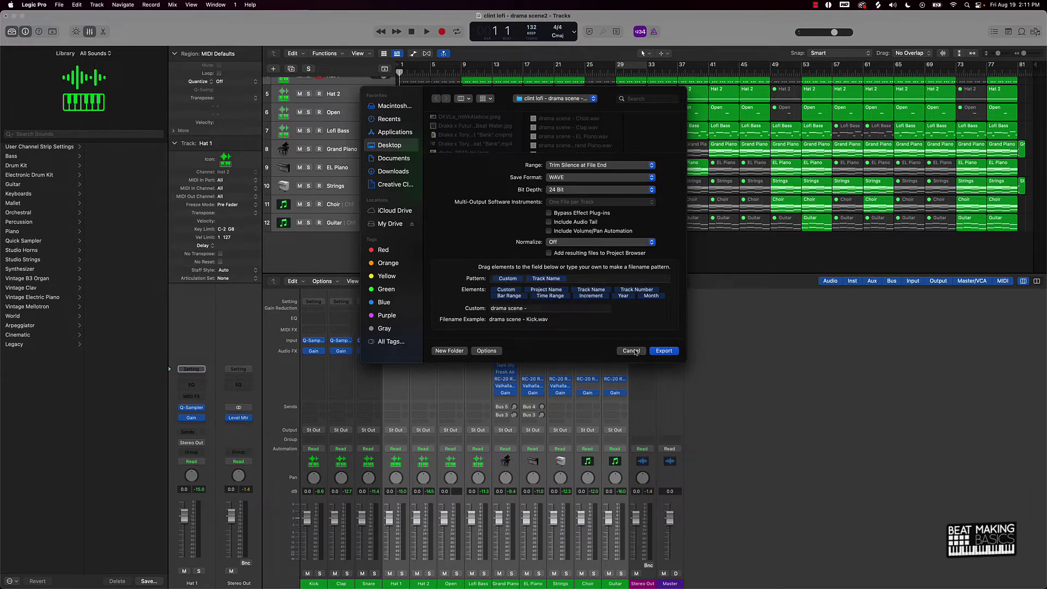
click(633, 351)
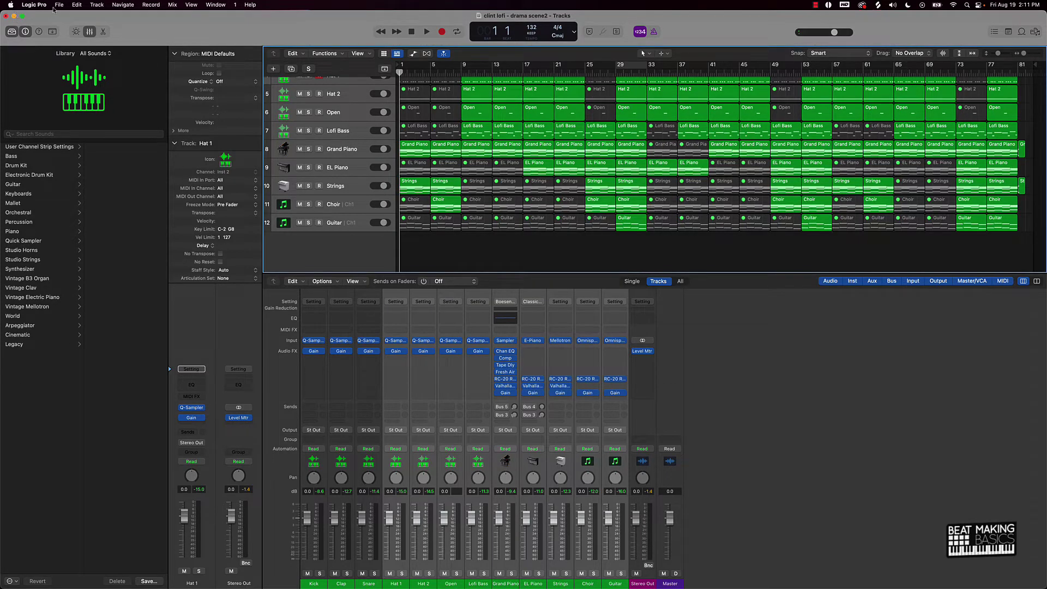
Create a new project with one audio track, keeping the current project open
click(57, 6)
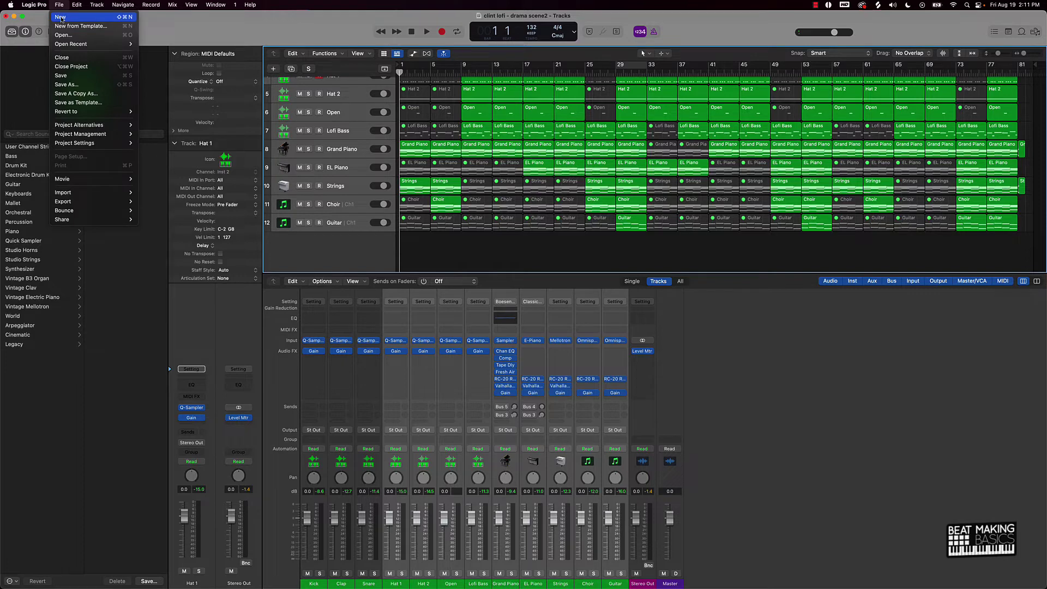
click(61, 18)
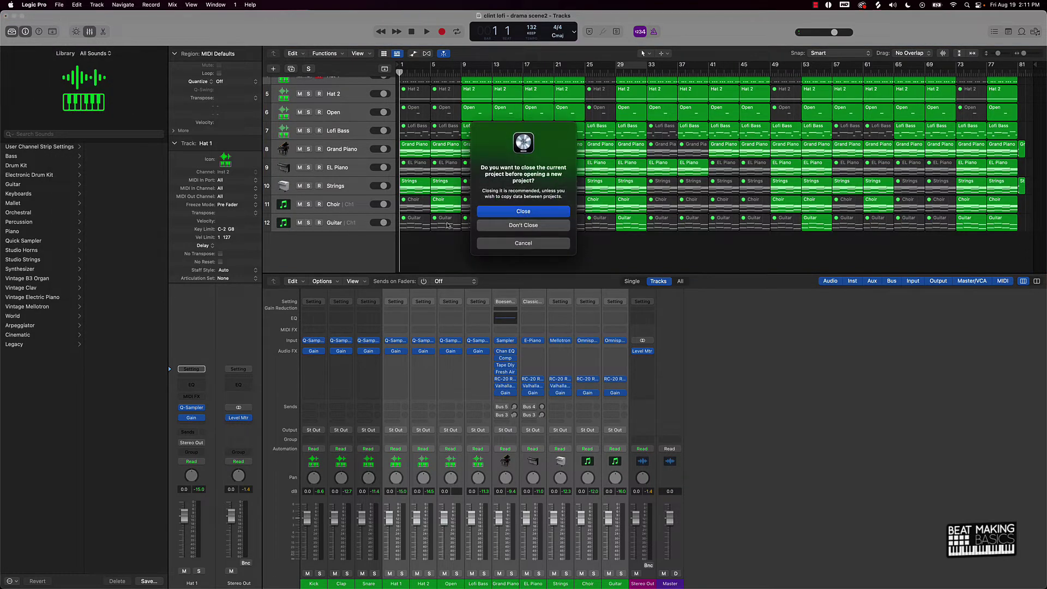
click(502, 227)
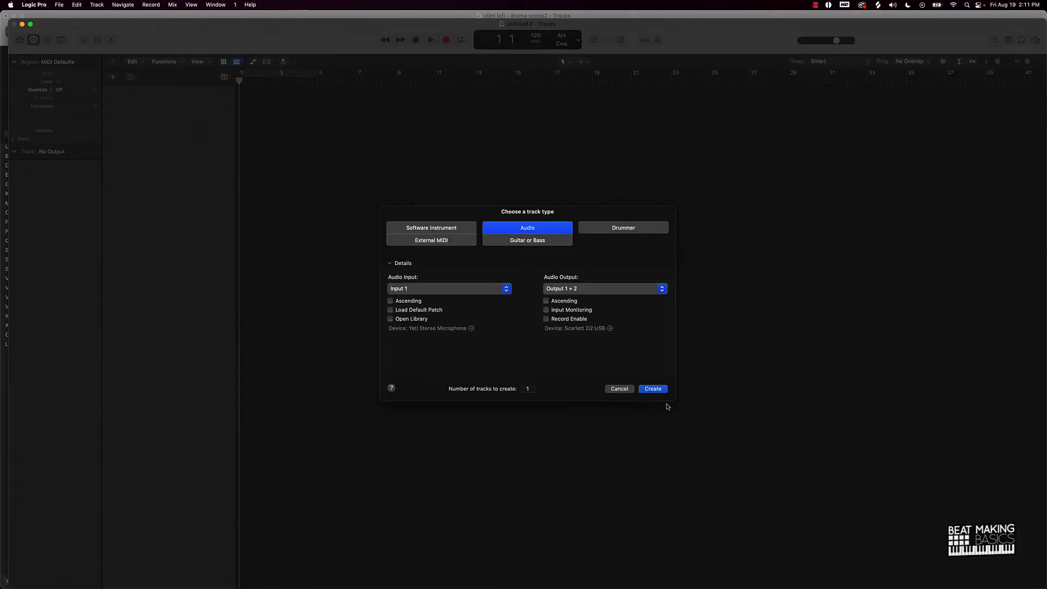
click(653, 389)
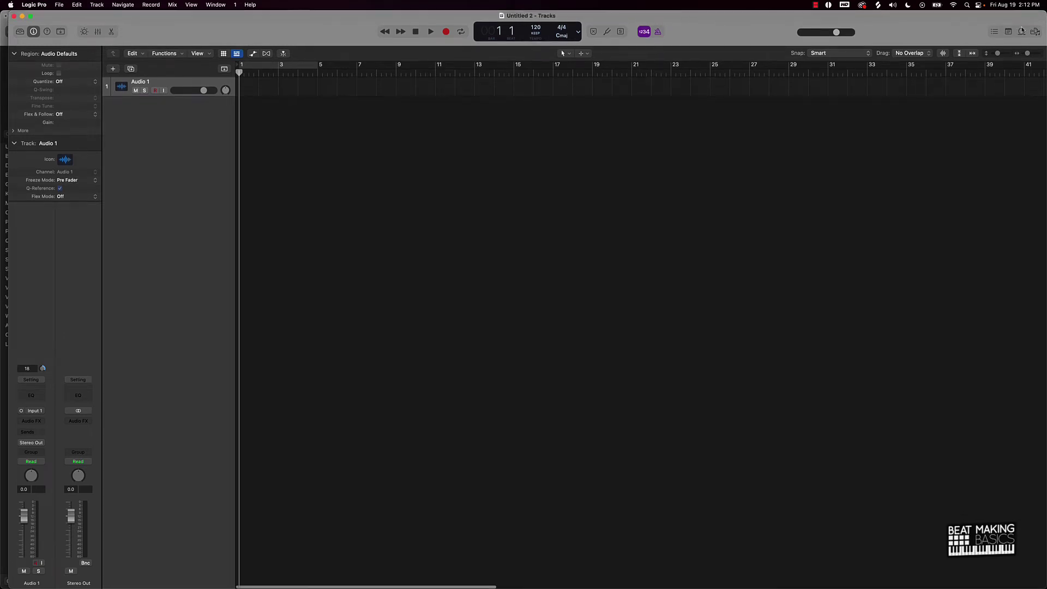
Browse all files to the "clint lofi - drama scene - stems" folder on the Desktop
click(1035, 33)
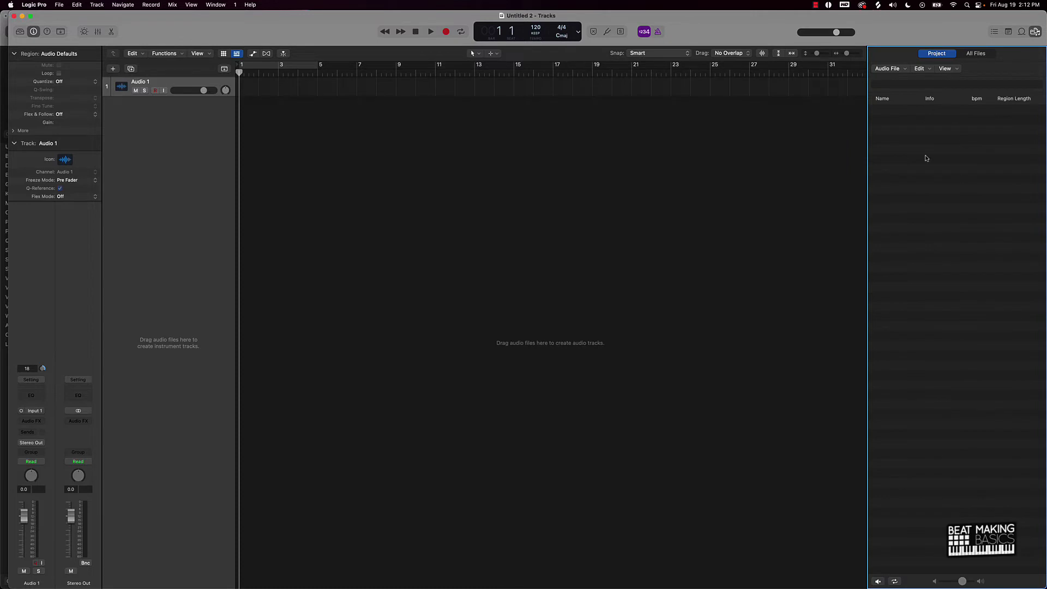
click(976, 54)
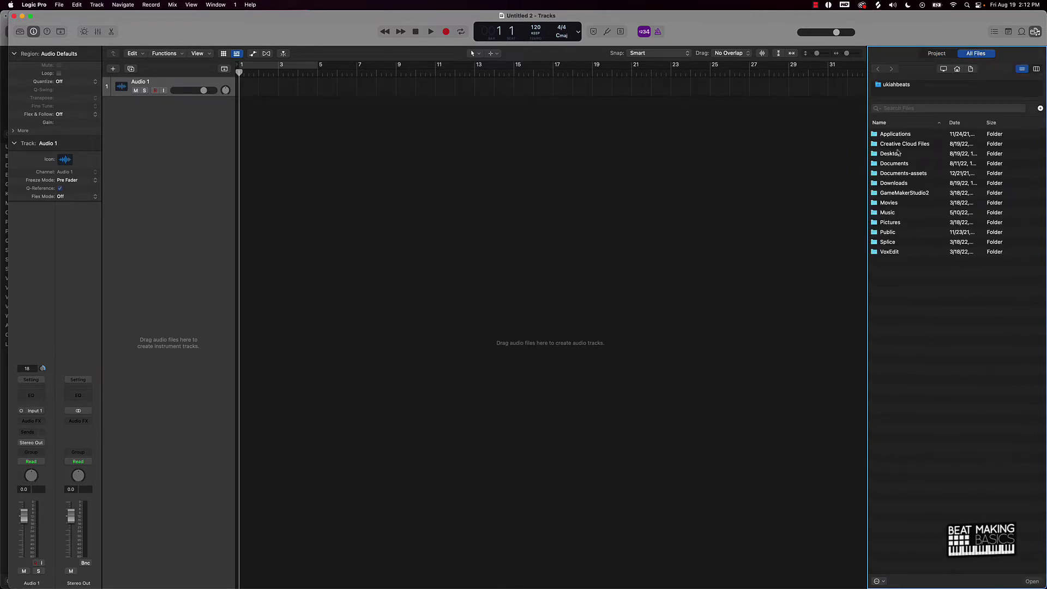
double_click(895, 155)
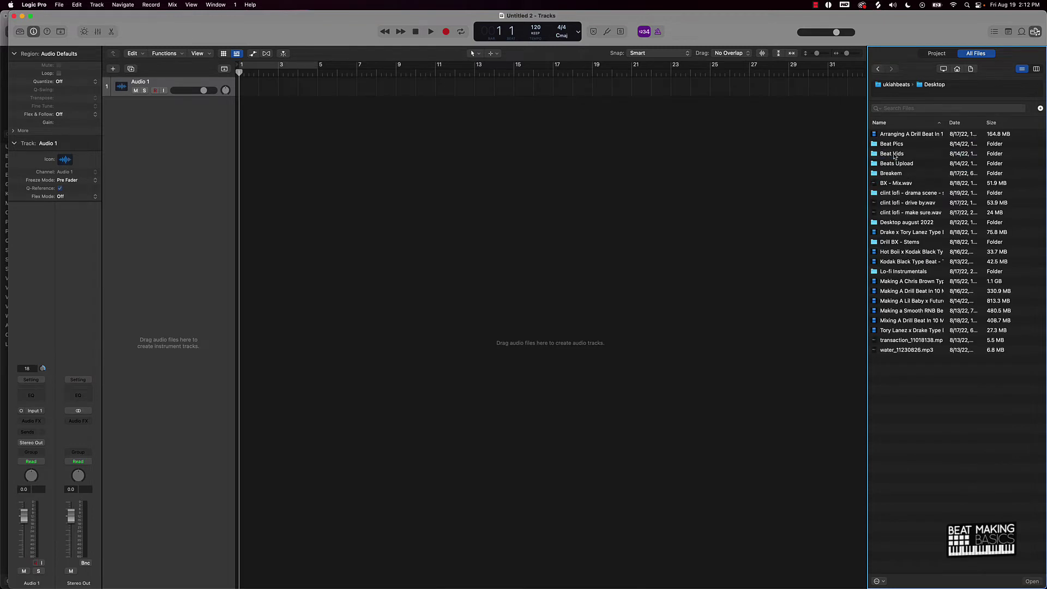
double_click(904, 195)
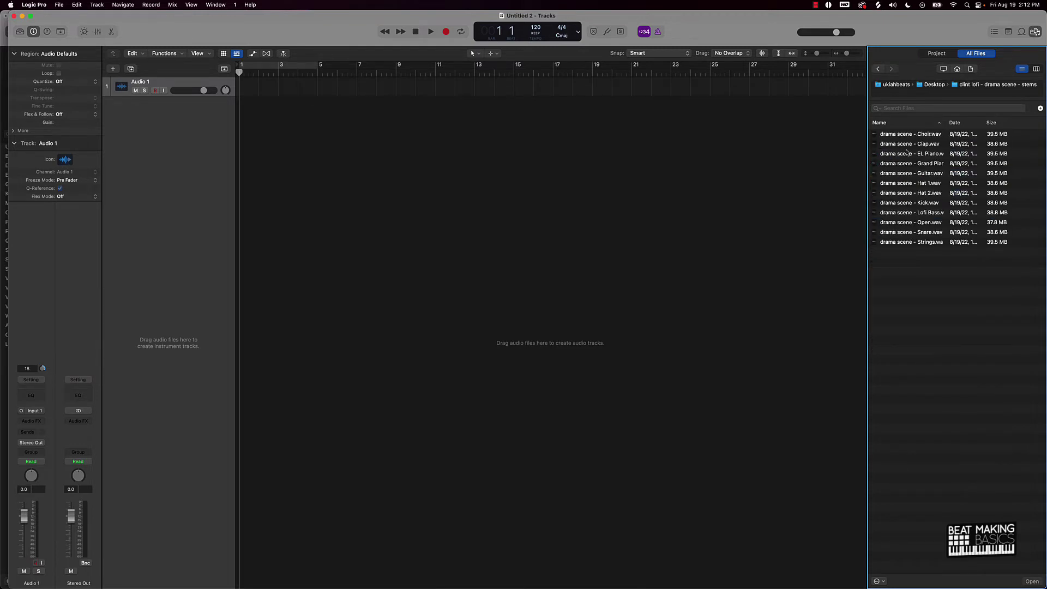
Add all twelve drama scene stems at bar 1 on new audio tracks and set the project tempo to 132 BPM
drag(893, 276, 239, 120)
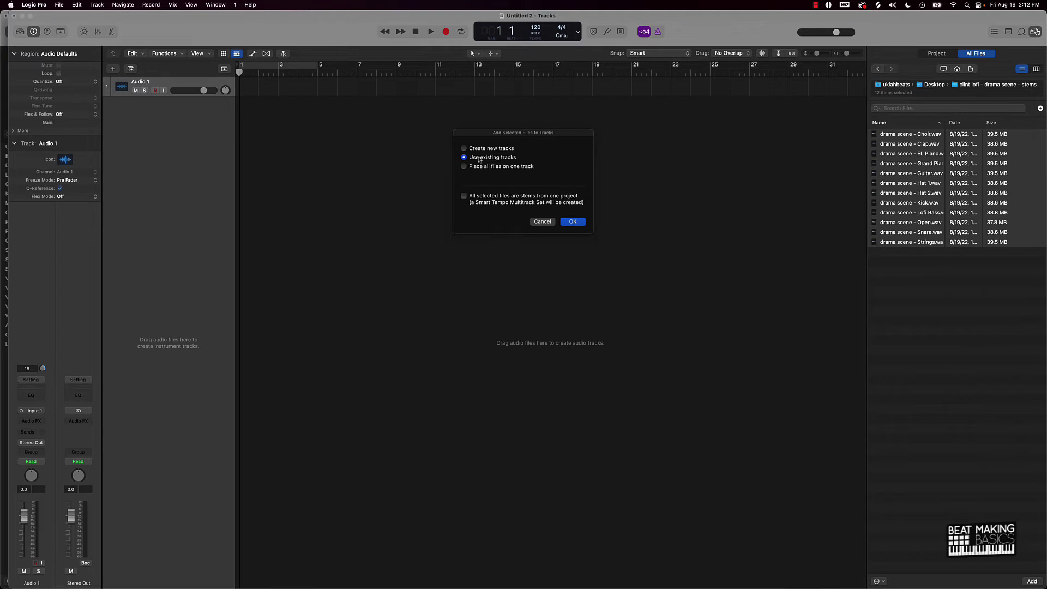
click(571, 222)
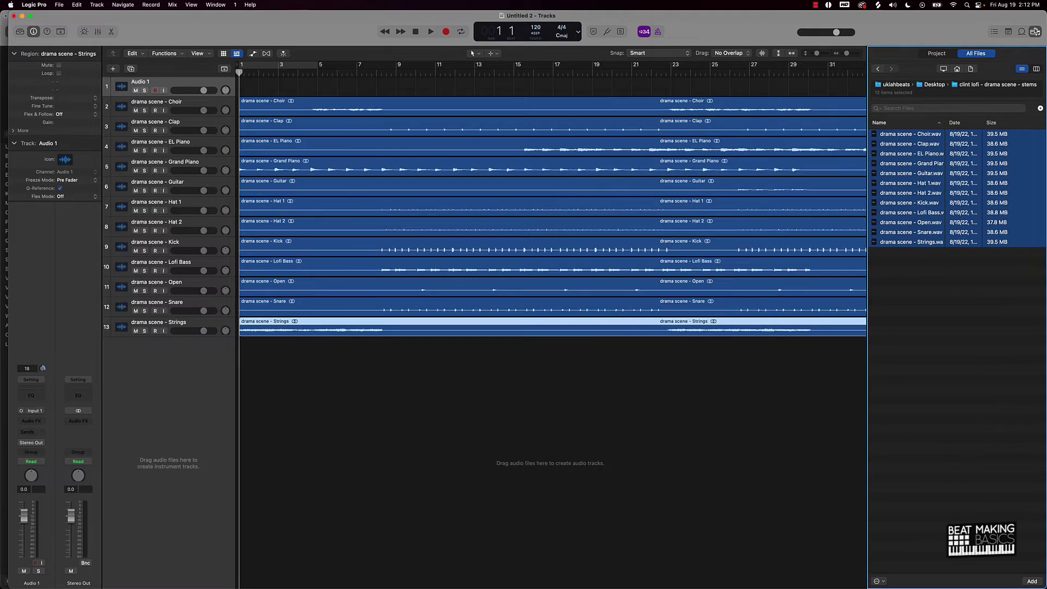
drag(535, 28, 535, 21)
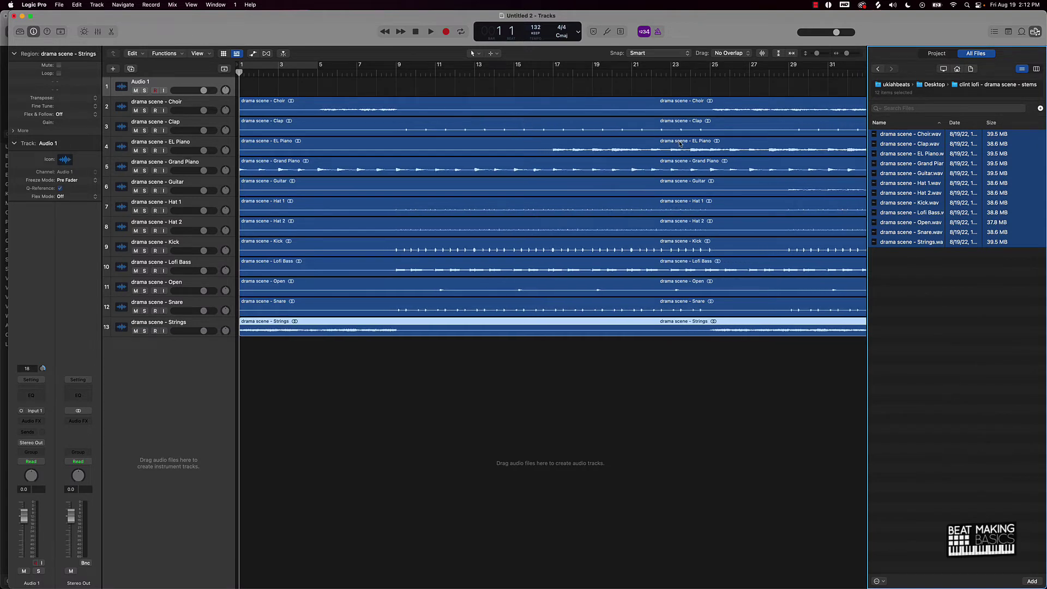
Examine the waveforms of all imported drama scene stems along the timeline at different track heights
scroll(574, 130, right, 10)
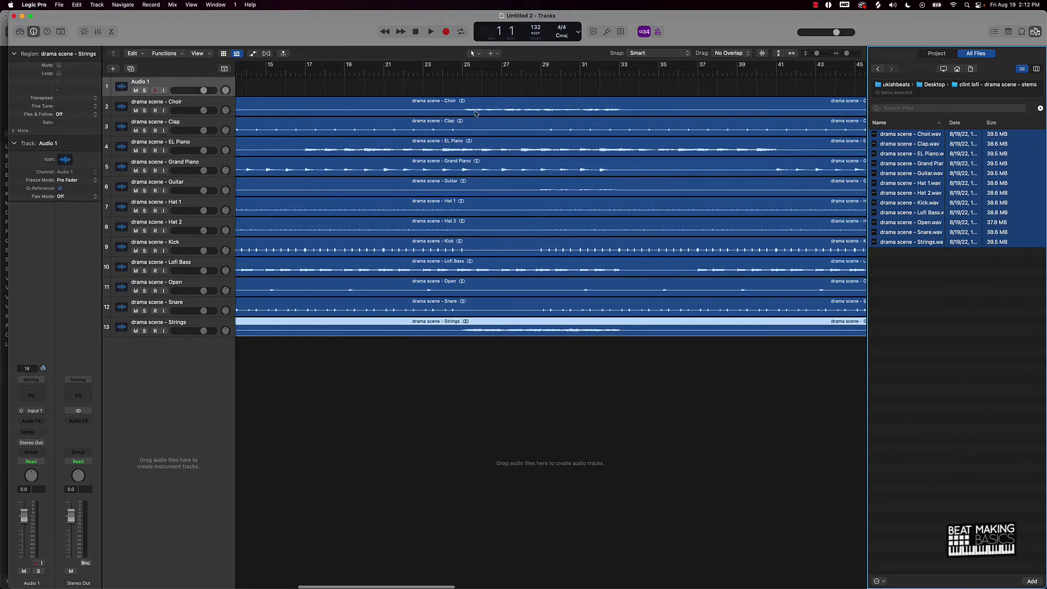
scroll(479, 109, up, 10)
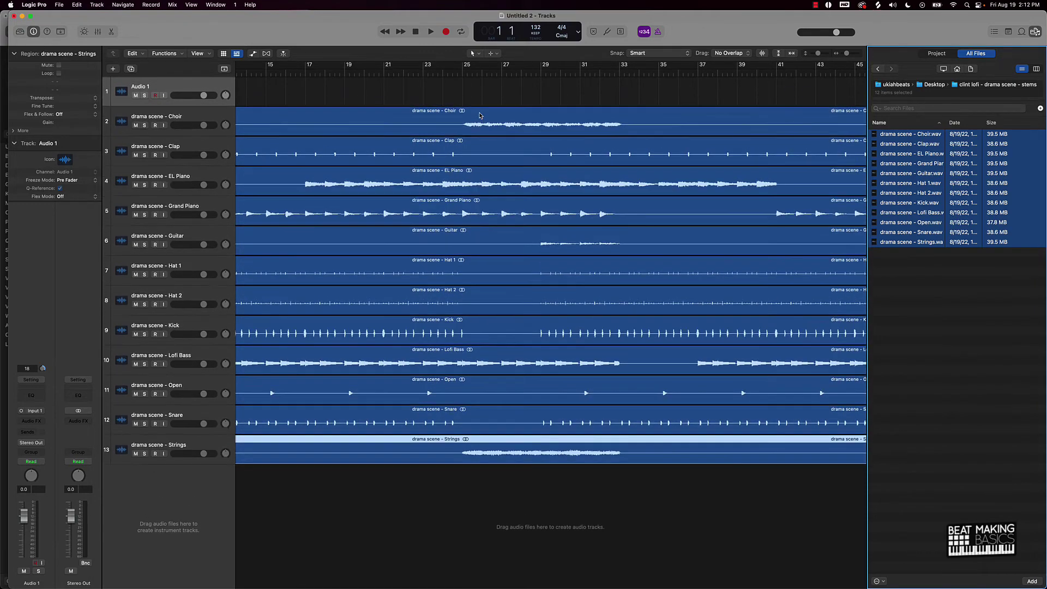
scroll(480, 115, up, 5)
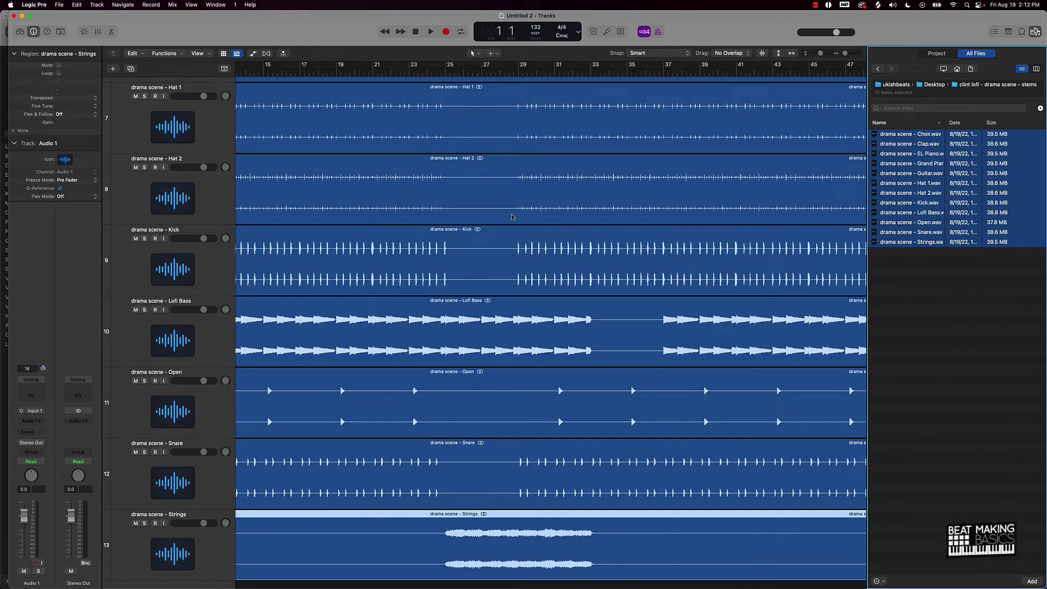
scroll(515, 217, up, 10)
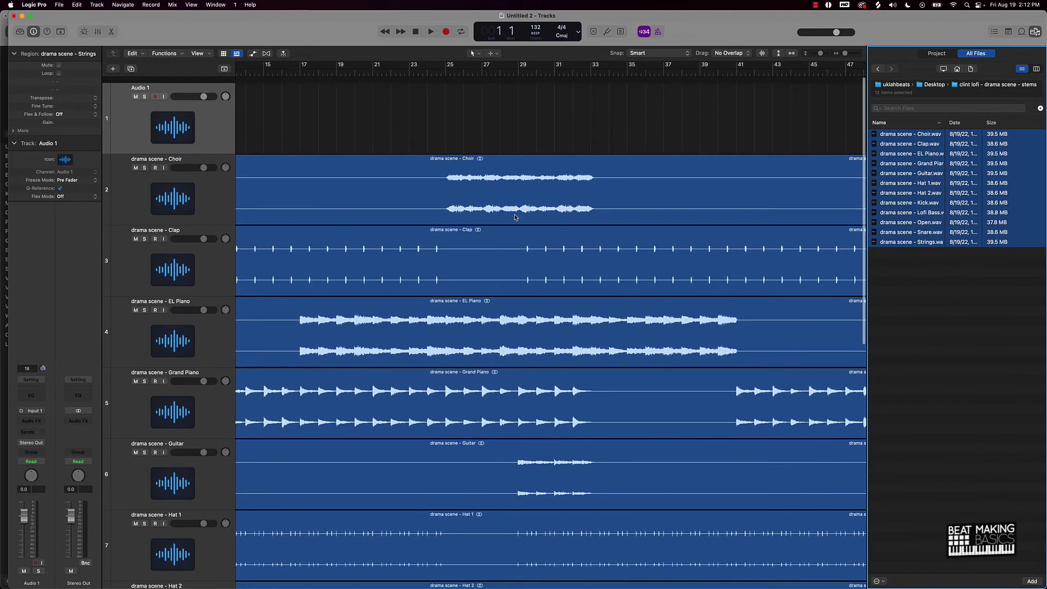
scroll(515, 217, down, 10)
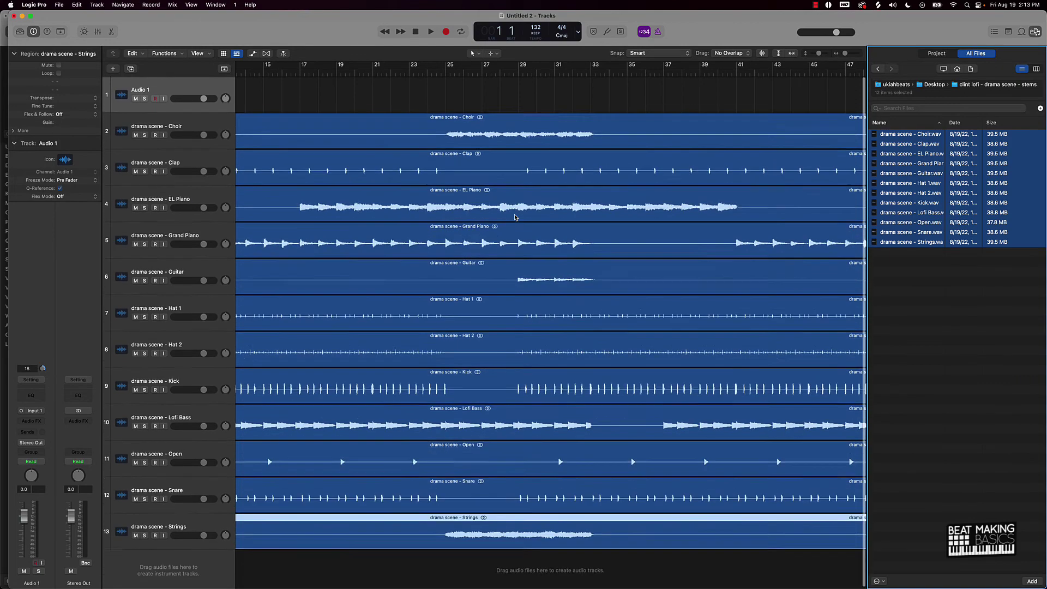
scroll(487, 213, down, 1)
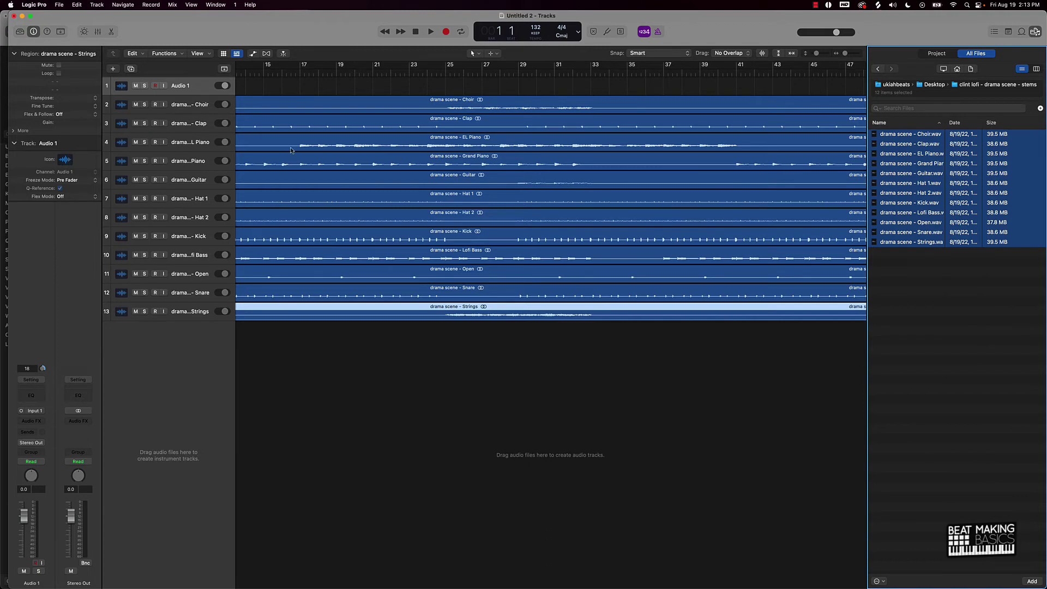
Close the file browser and delete the empty Audio 1 track above the imported stems
click(1036, 31)
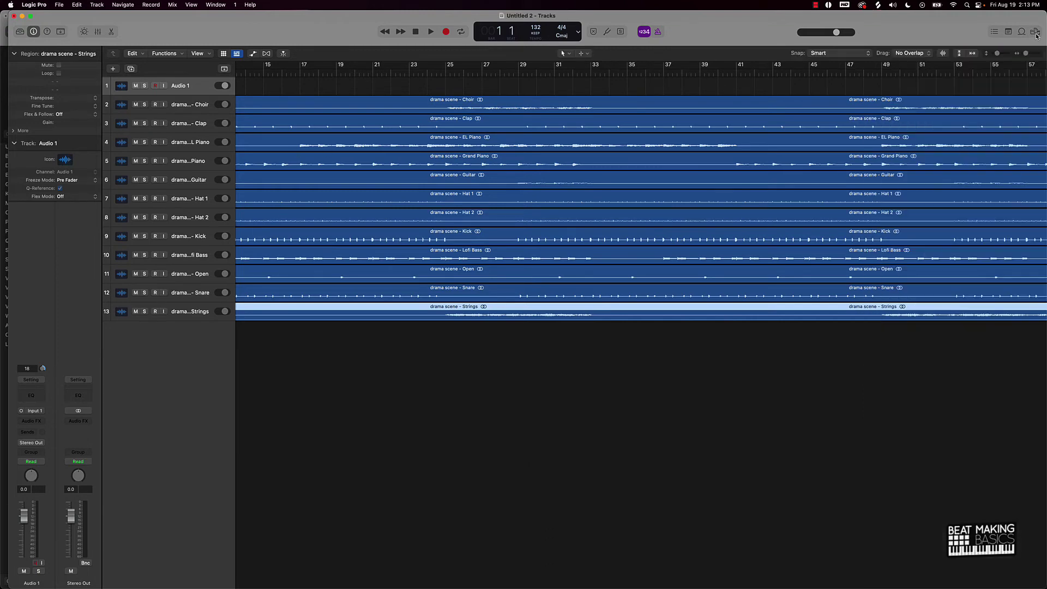
click(196, 88)
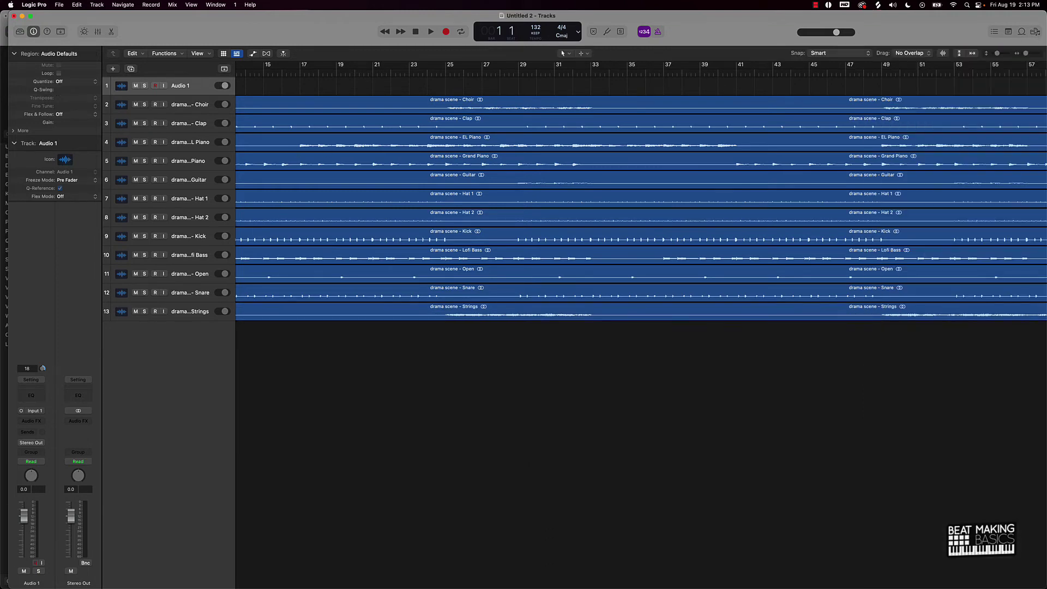
key(super+BackSpace)
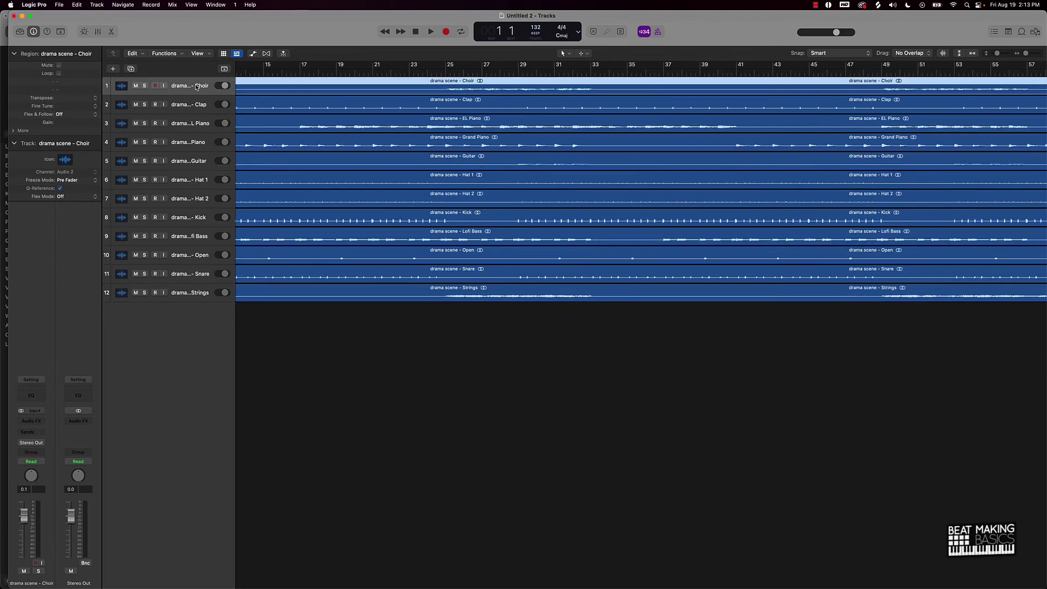